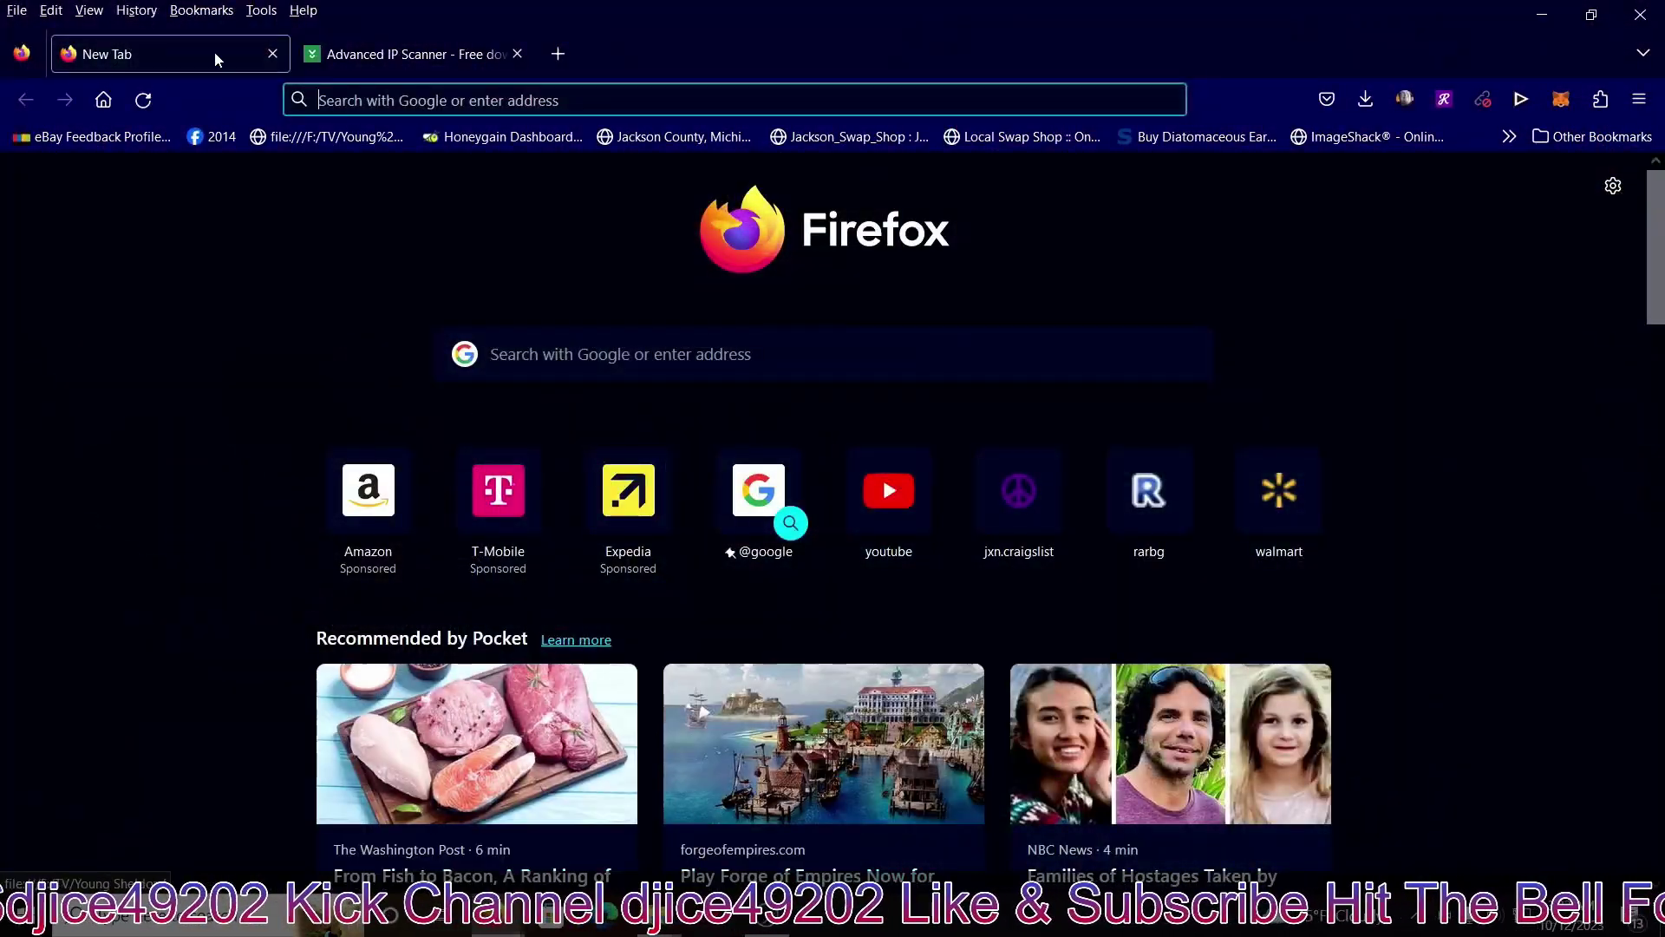
# Download Advanced IP Scanner 2.5.3850 from the CNET page and launch its installer.
pyautogui.click(893, 100)
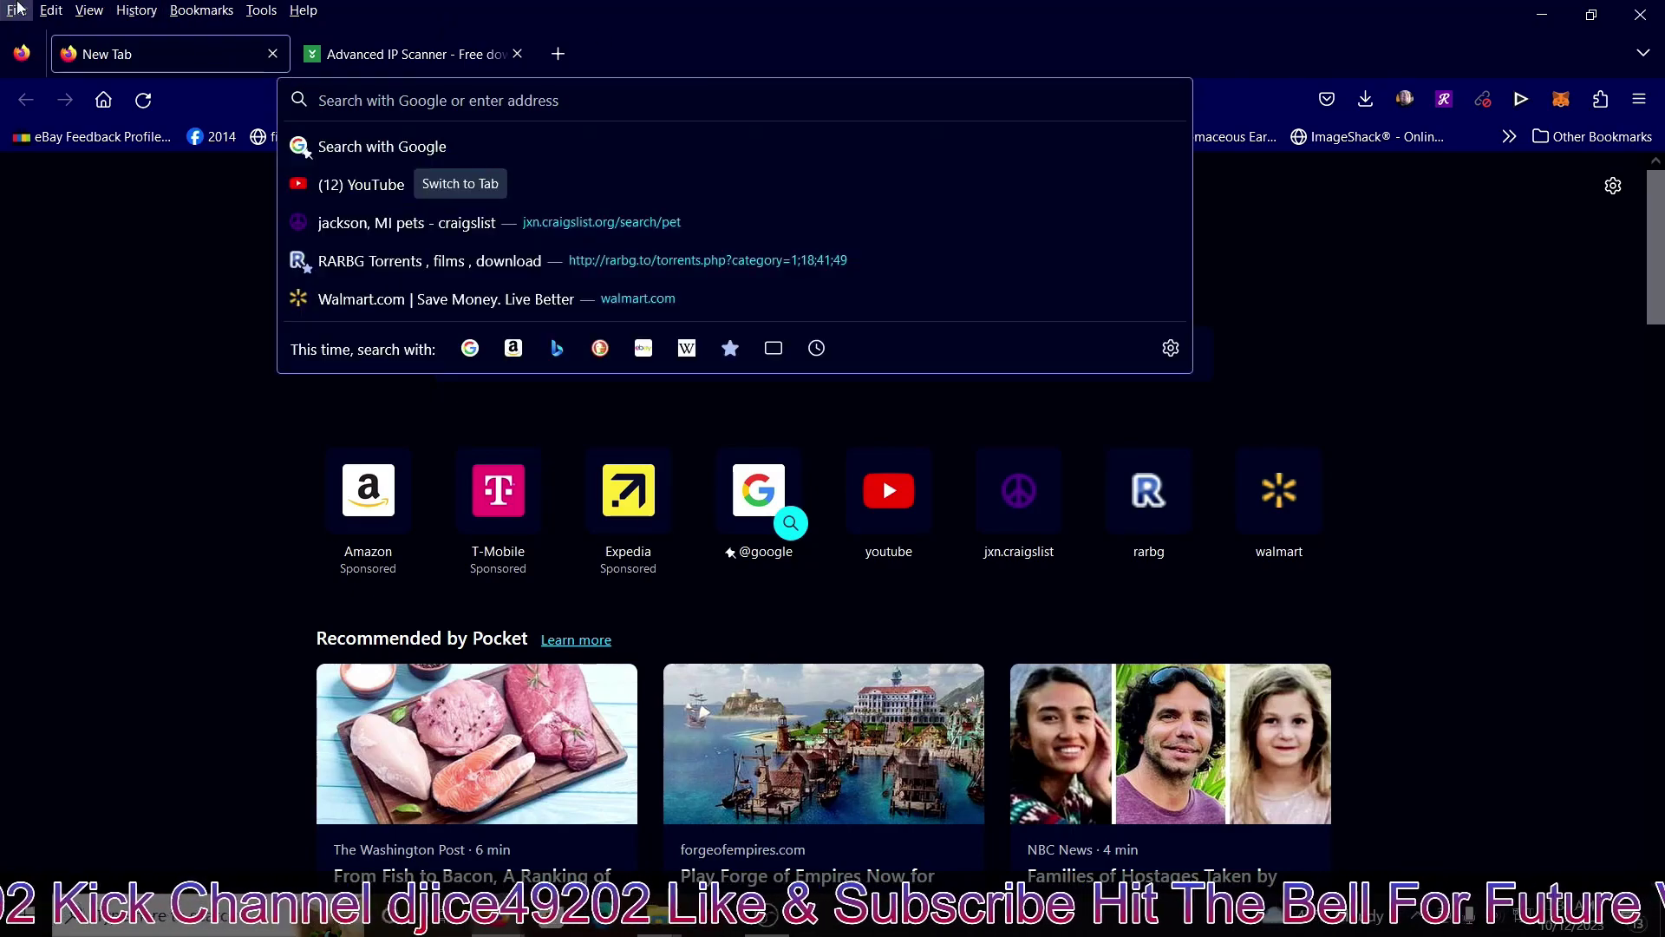
pyautogui.click(415, 57)
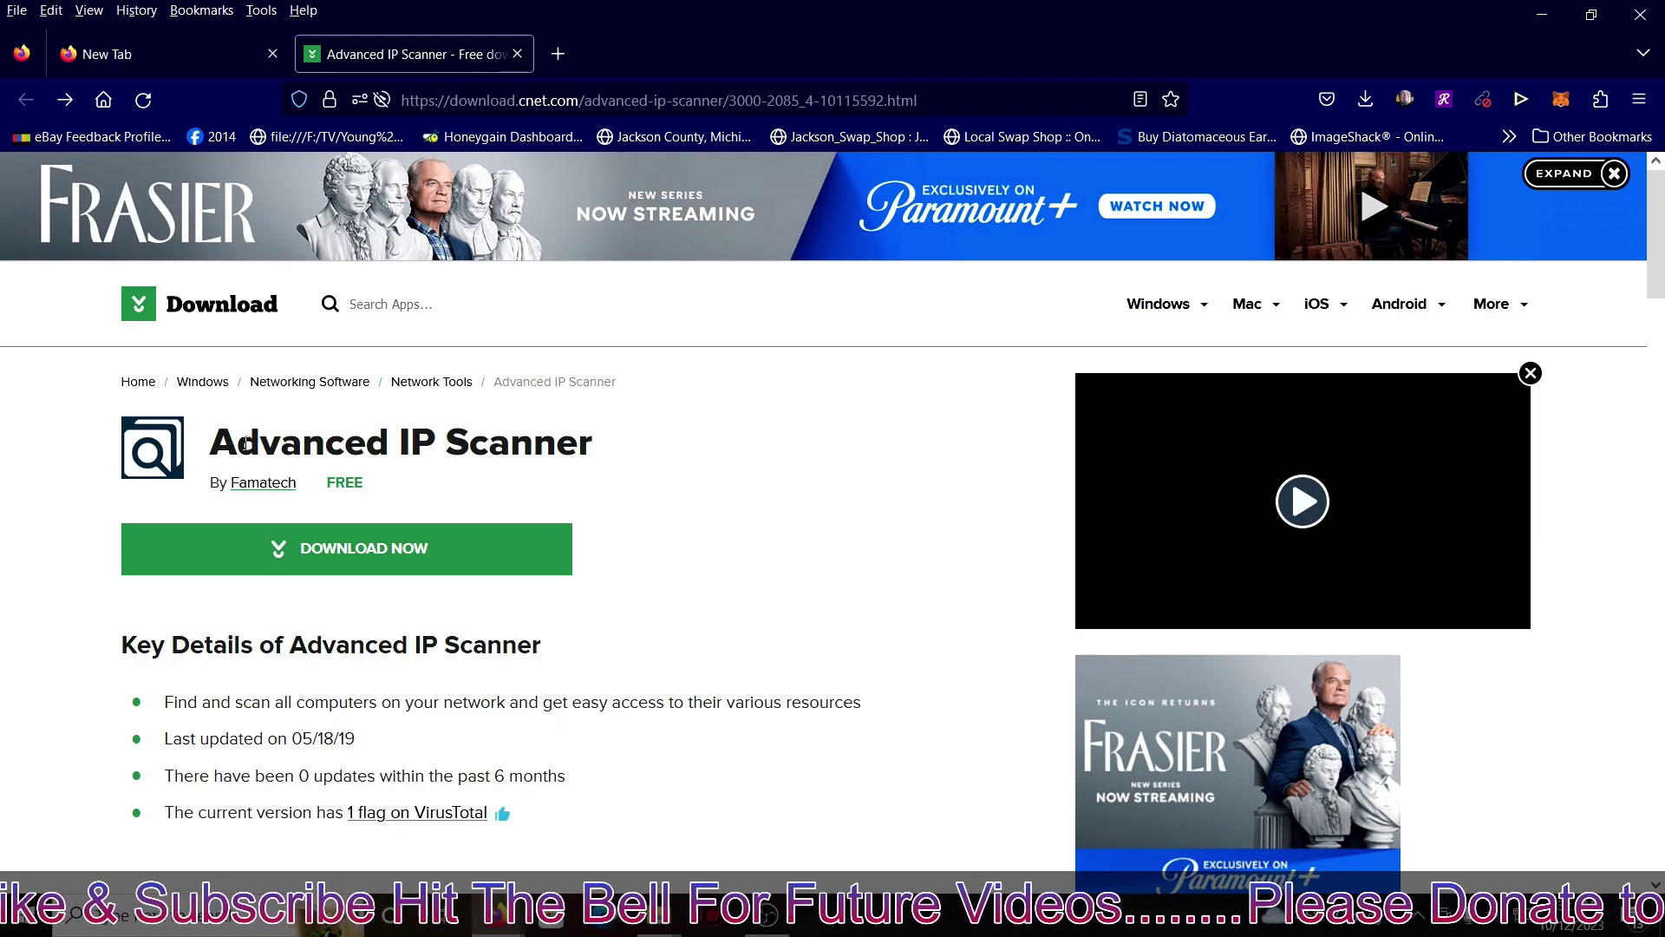
pyautogui.click(387, 550)
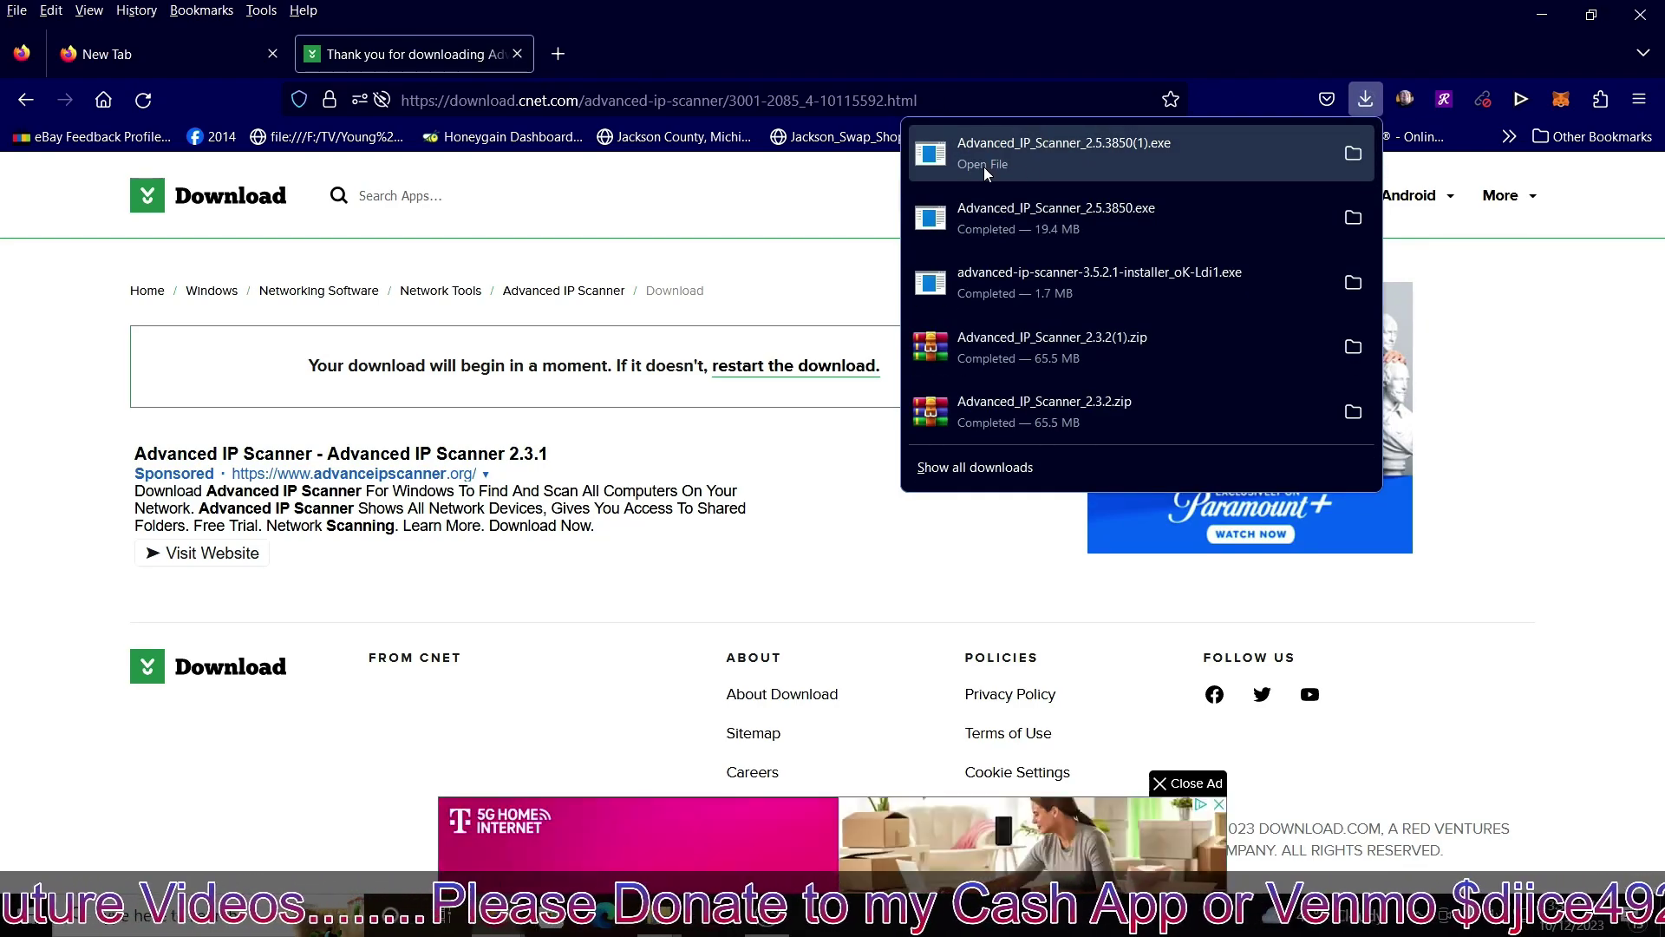
pyautogui.click(984, 169)
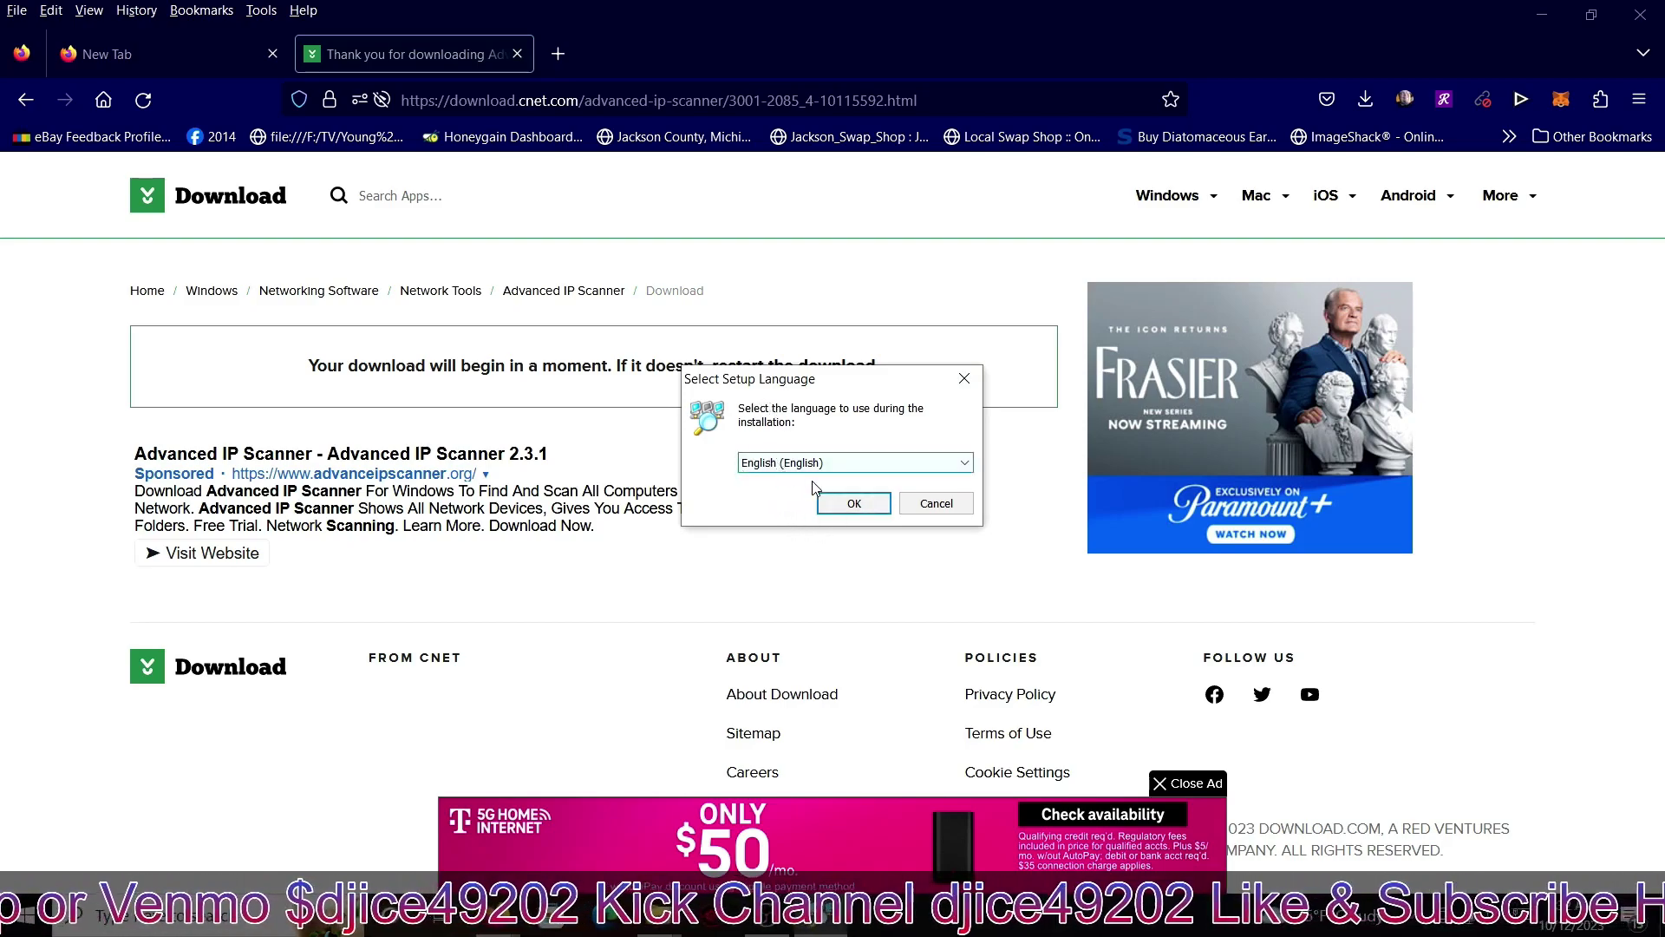
# Confirm English, choose to run the portable version without installing, and accept the licence.
pyautogui.click(849, 510)
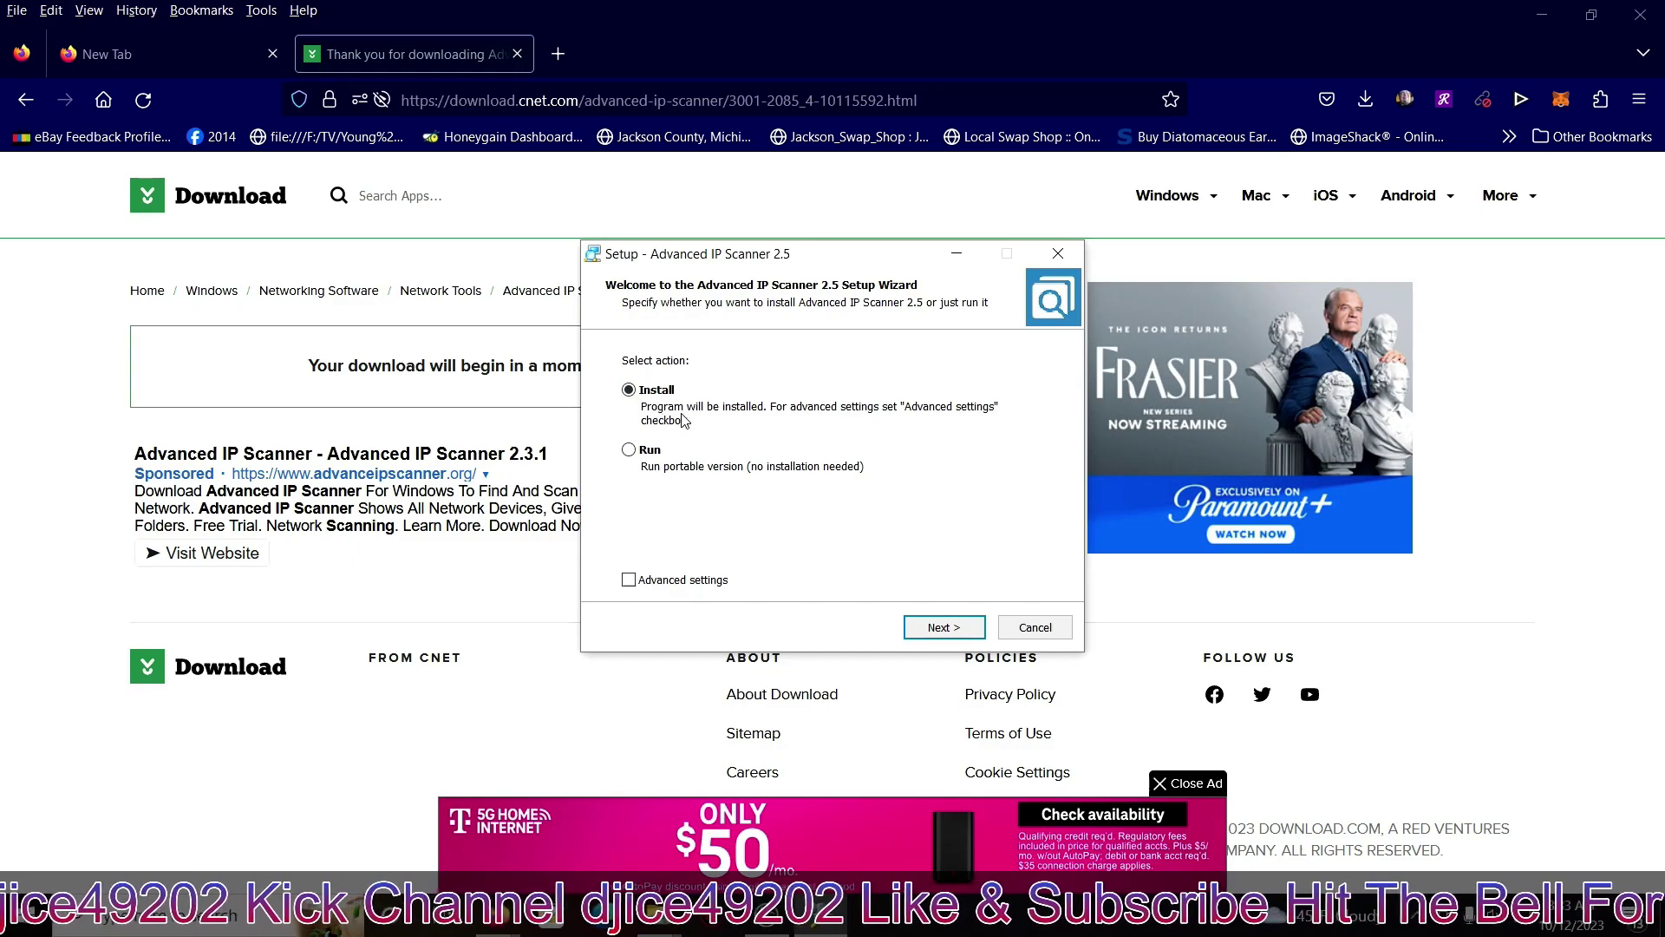
pyautogui.click(655, 459)
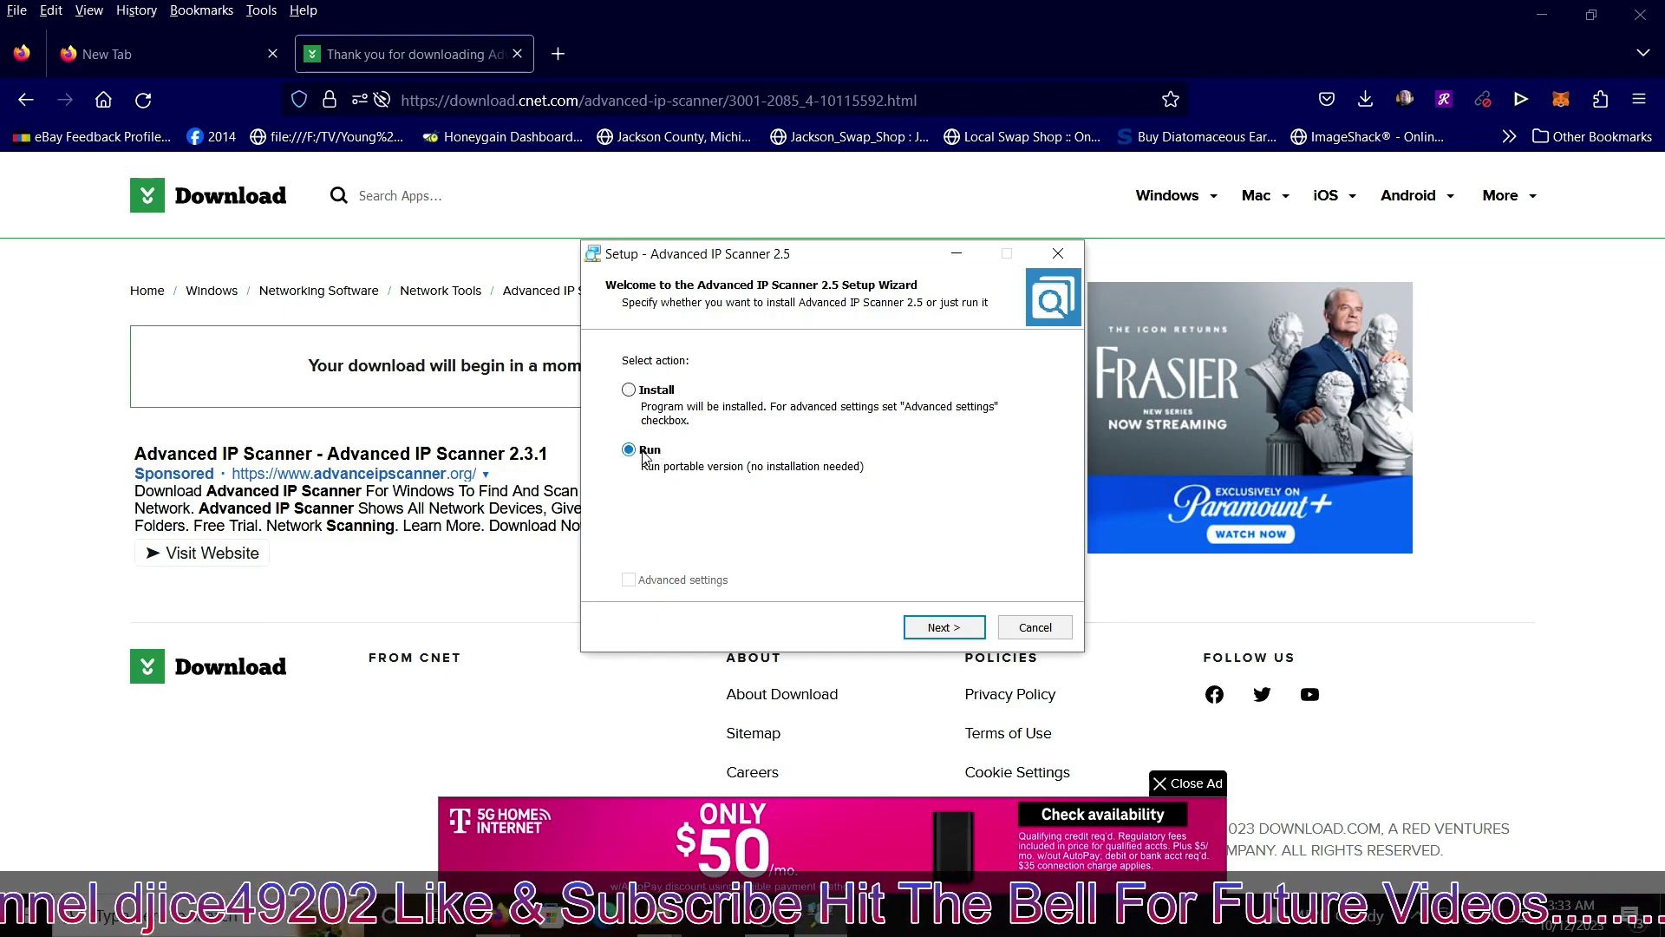
pyautogui.click(944, 631)
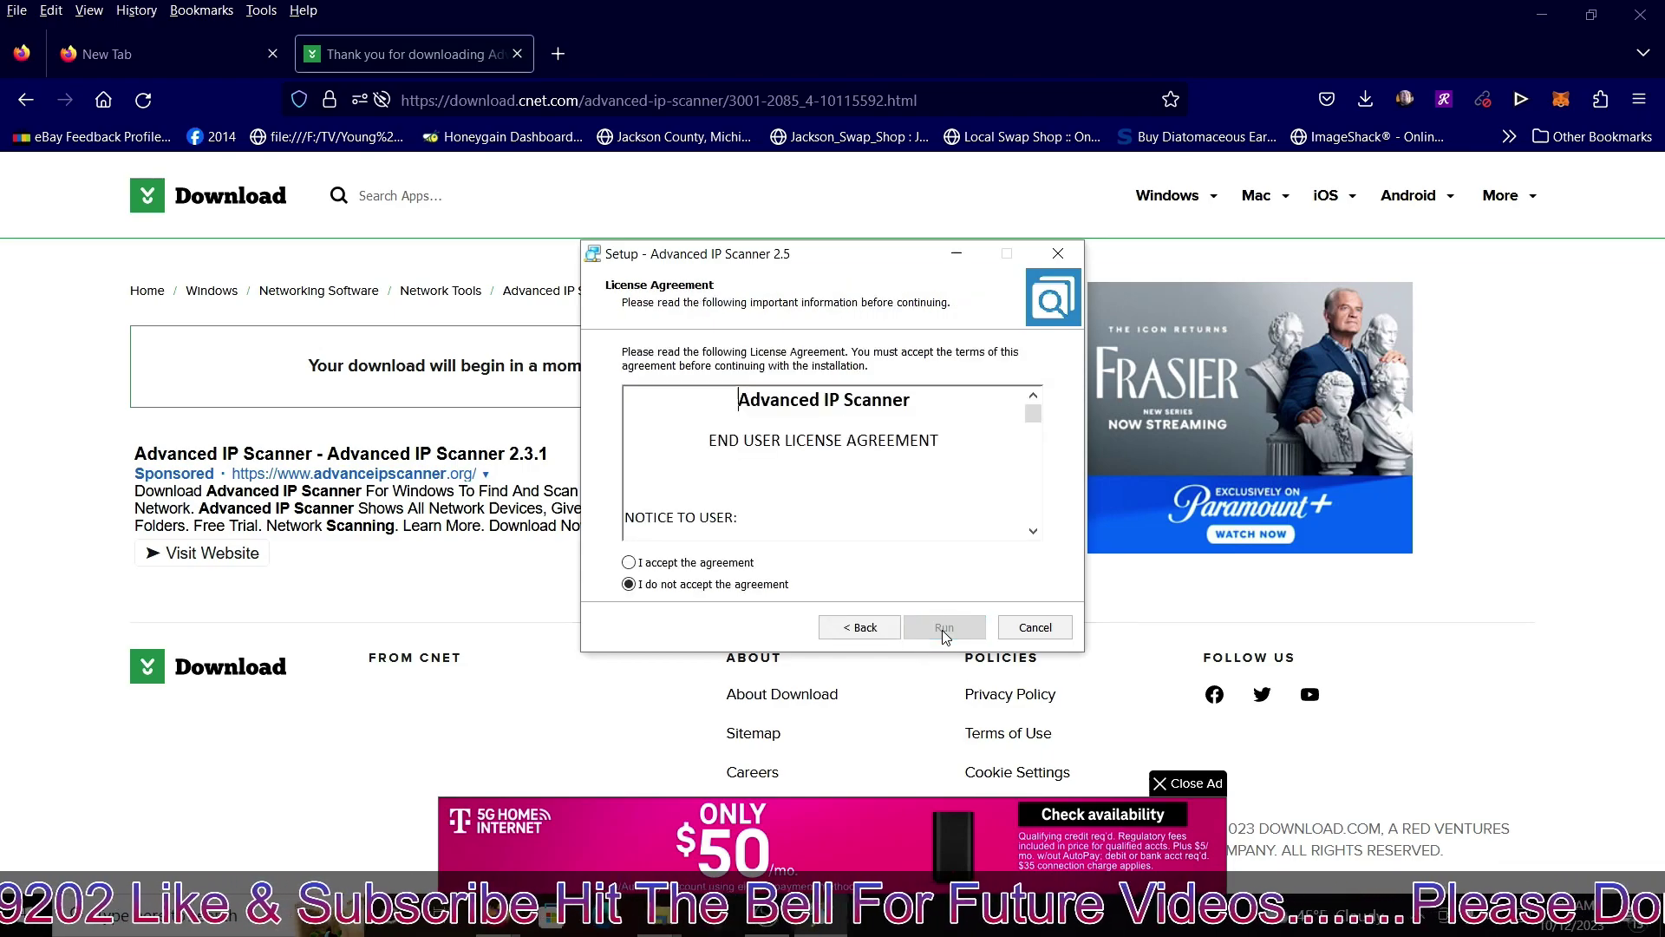
pyautogui.click(672, 563)
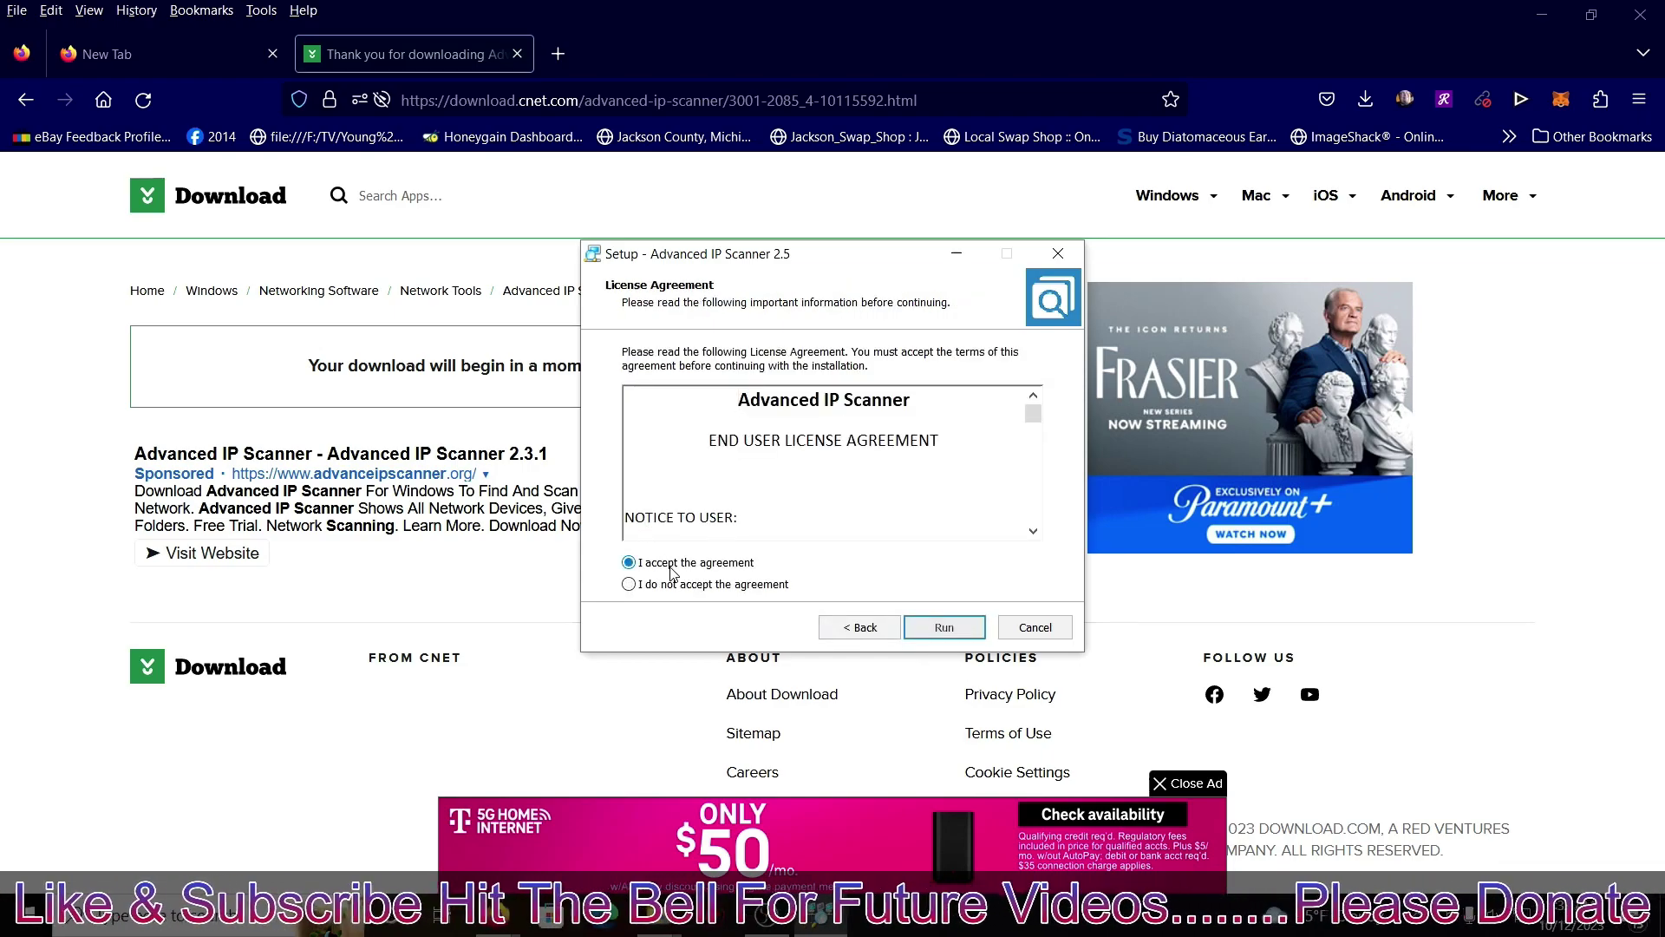
pyautogui.click(944, 628)
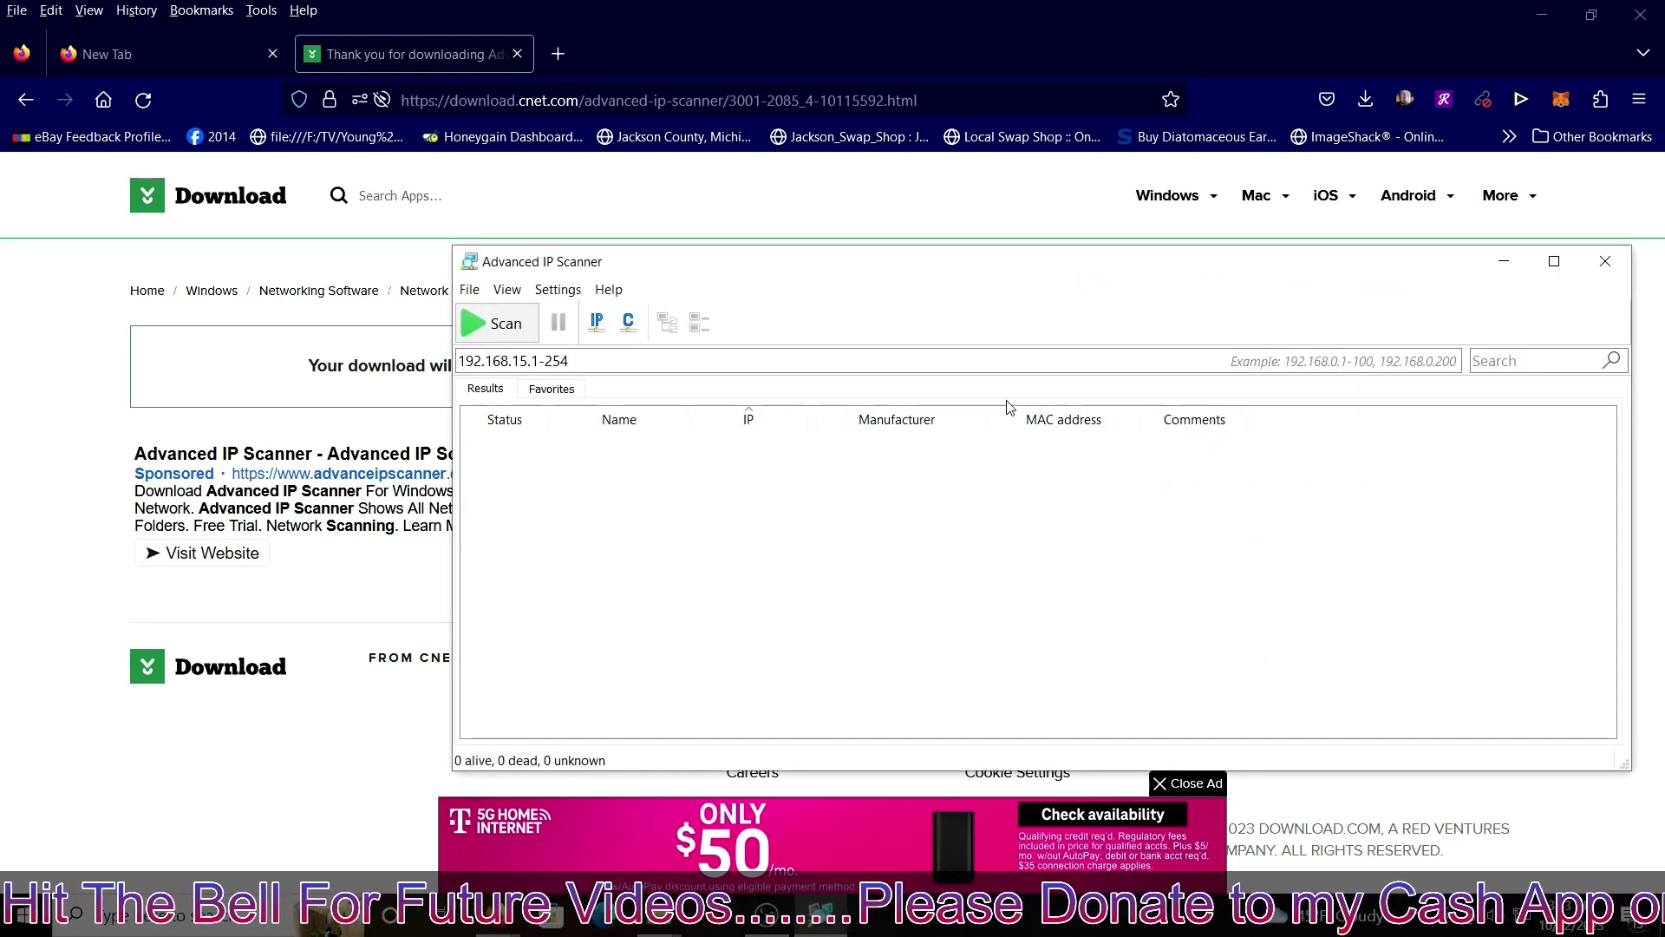
# Move the scanner window up-left and scan the 192.168.15.1-254 range.
pyautogui.moveTo(1089, 268); pyautogui.dragTo(960, 244)
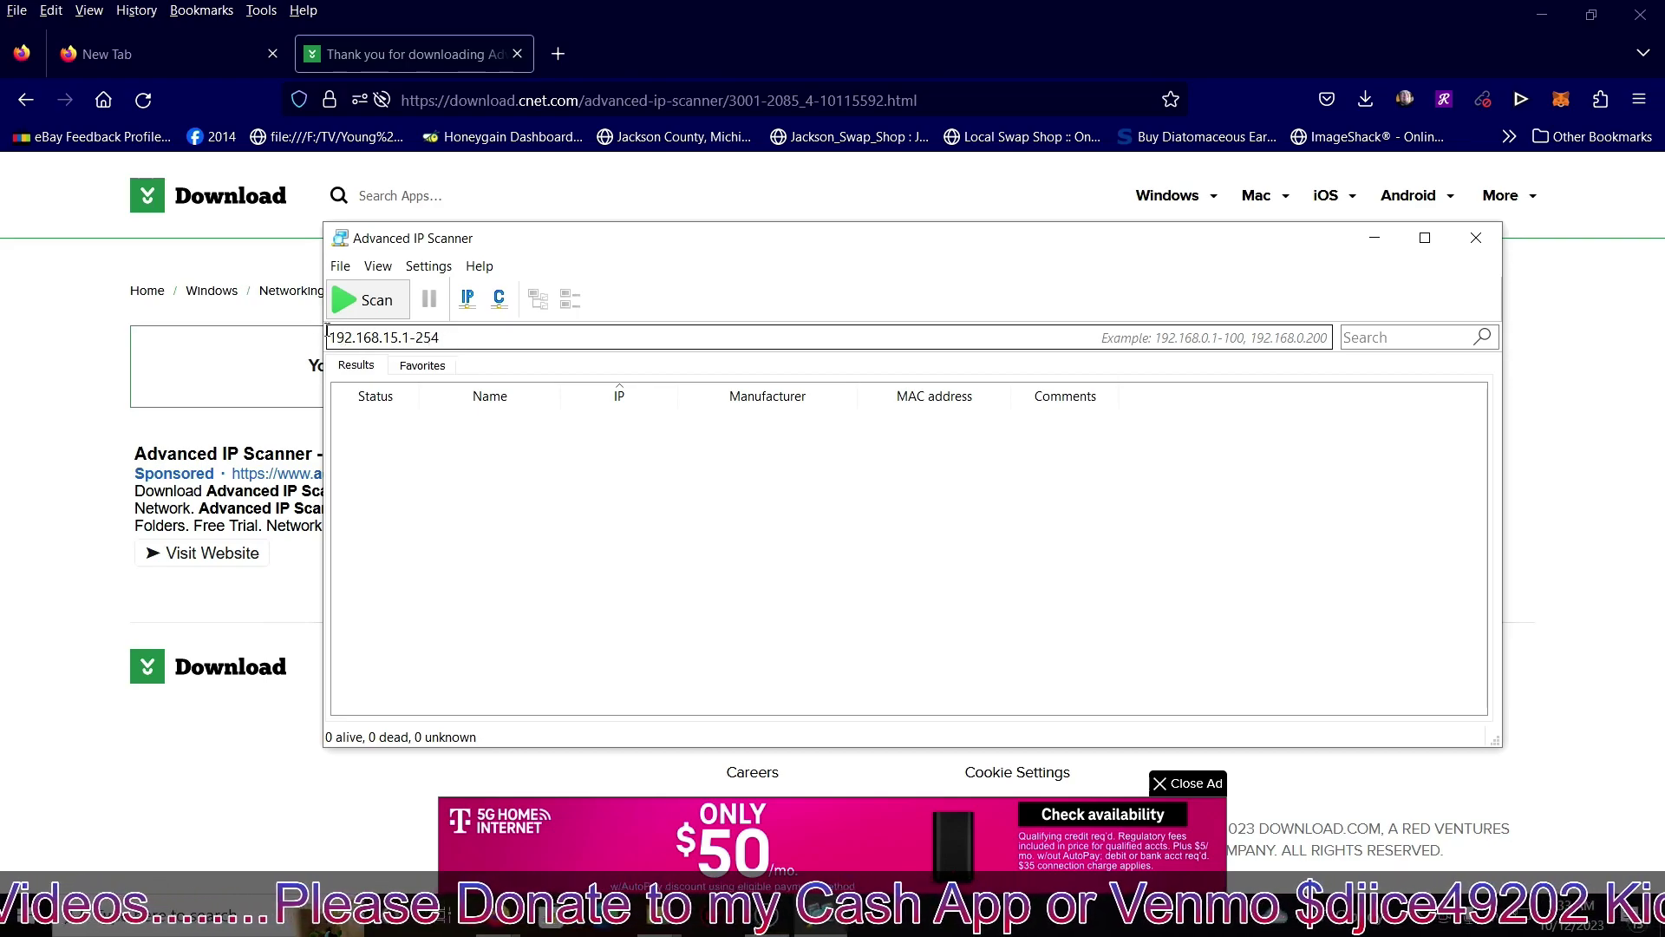
pyautogui.click(367, 306)
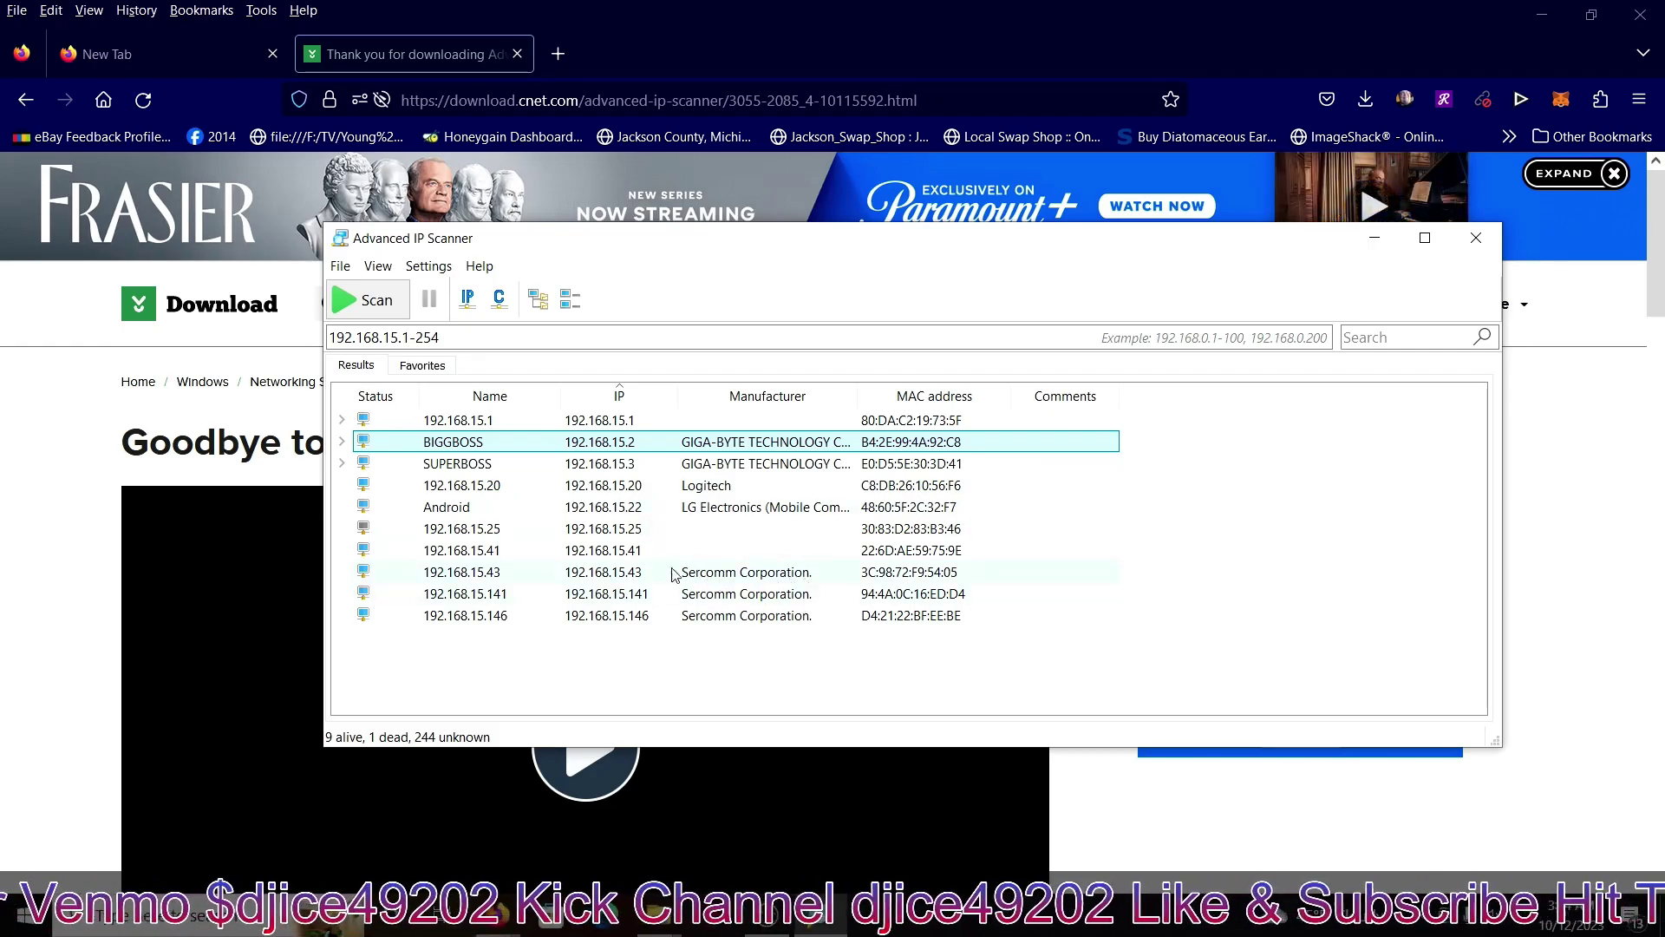
# Select the 192.168.15.43 Sercomm camera row, then bring Firefox's empty new tab forward.
pyautogui.click(596, 577)
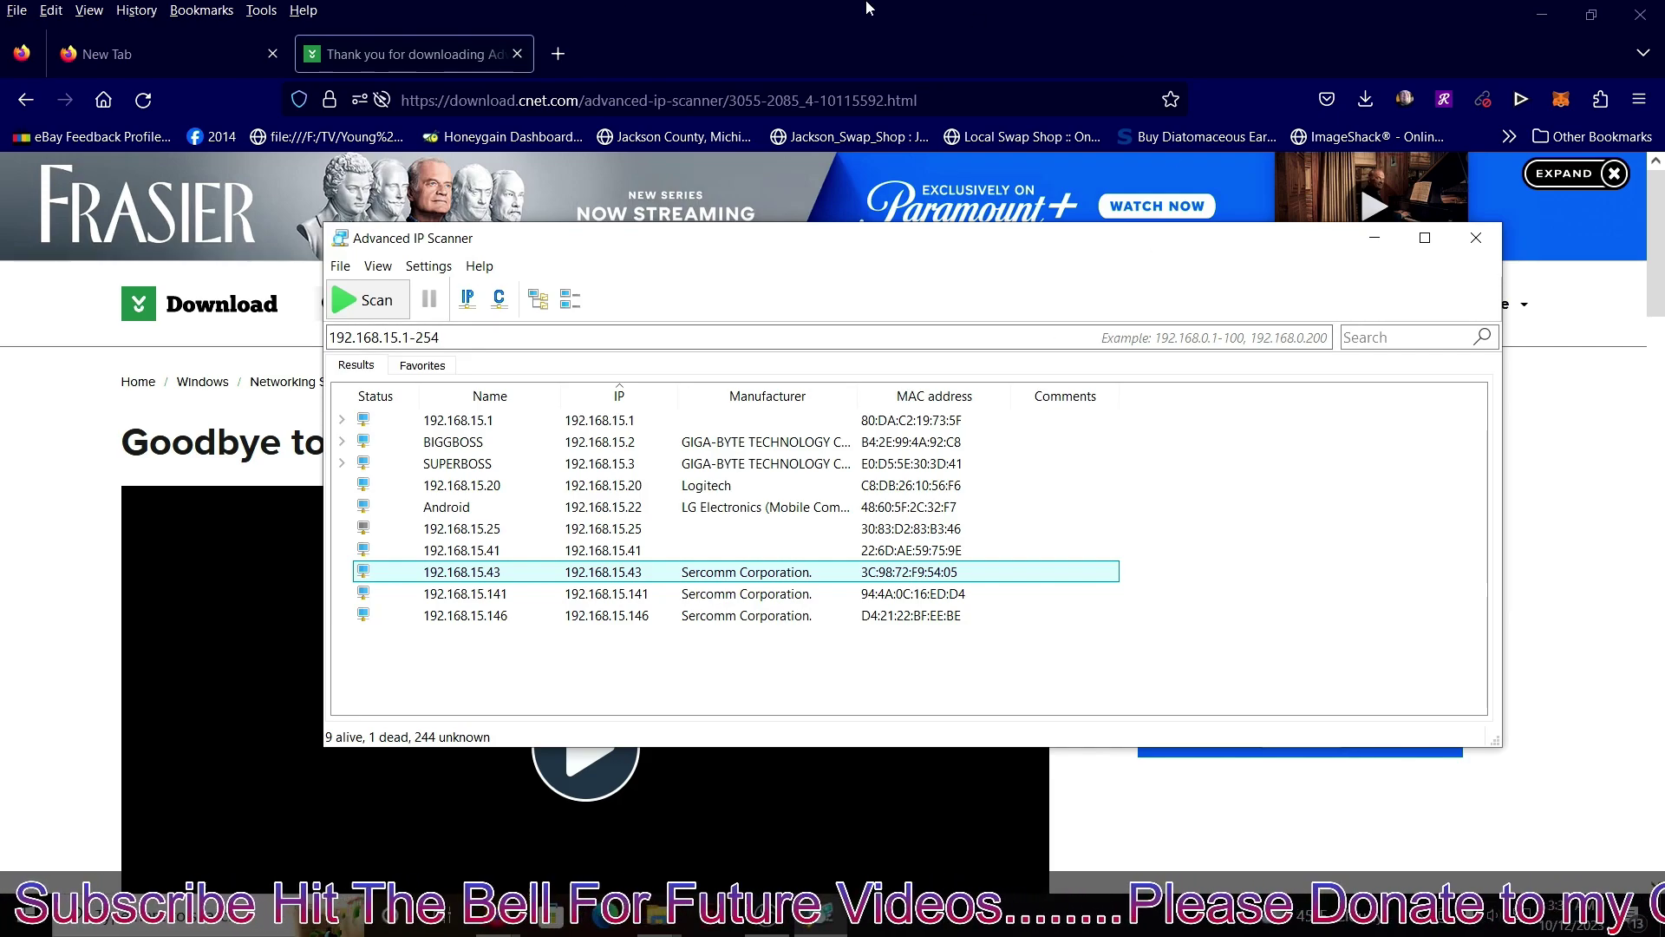
pyautogui.click(148, 47)
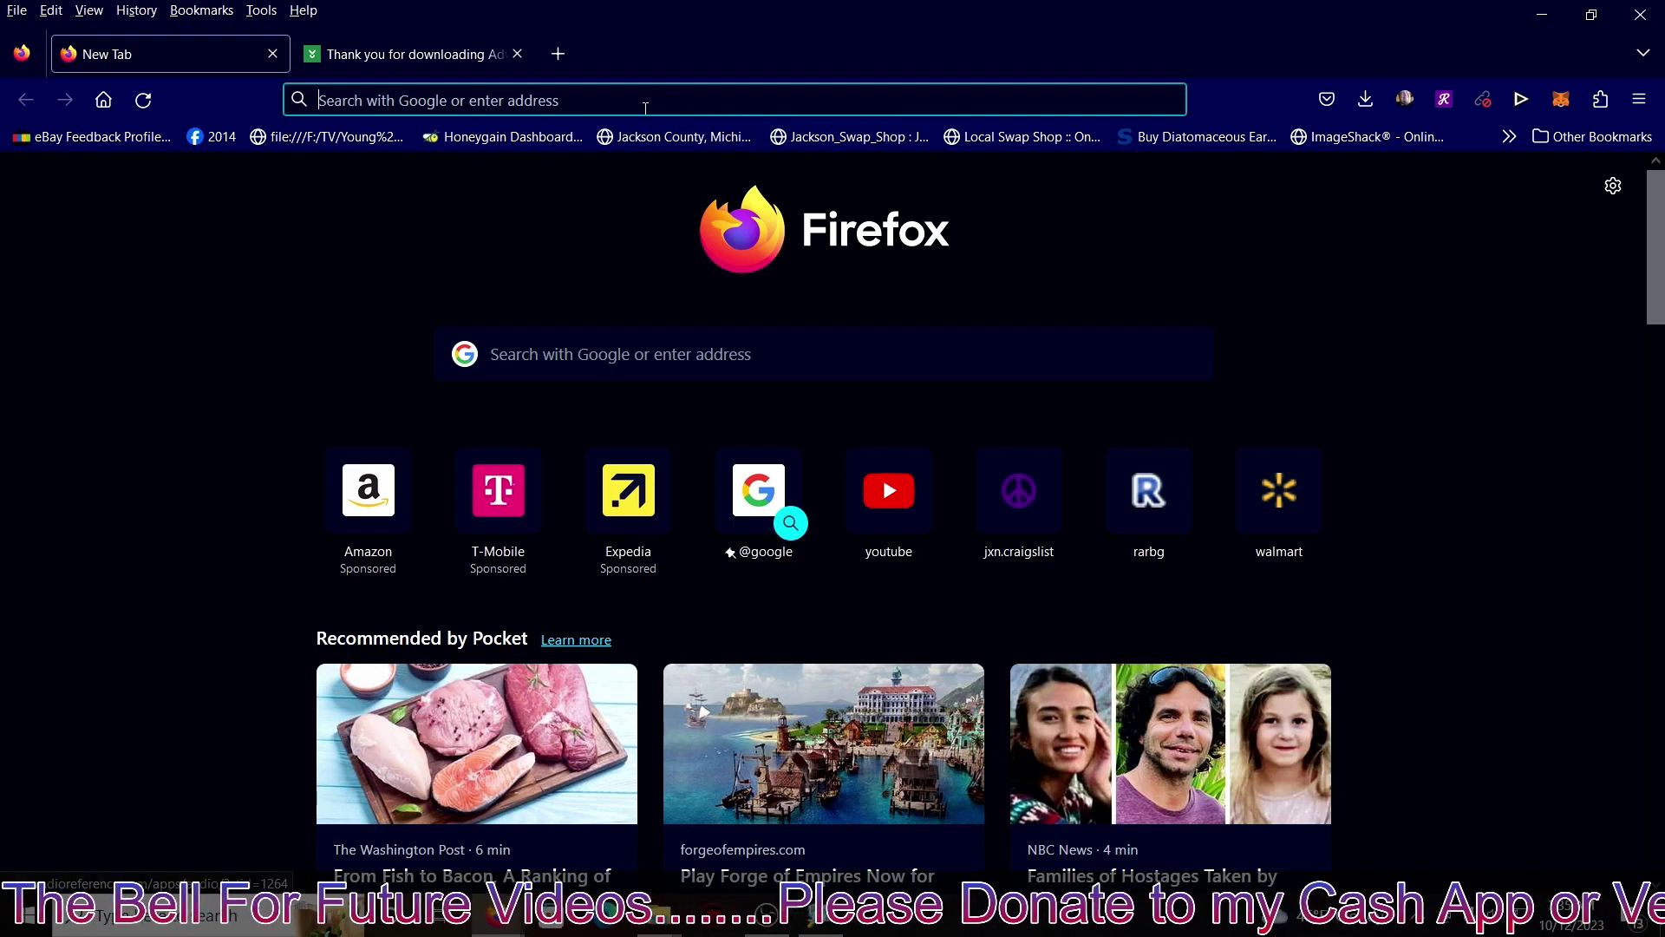
# Browse to 192.168.15.43, which redirects to main.cgi and returns 404 Not Found.
pyautogui.click(645, 106)
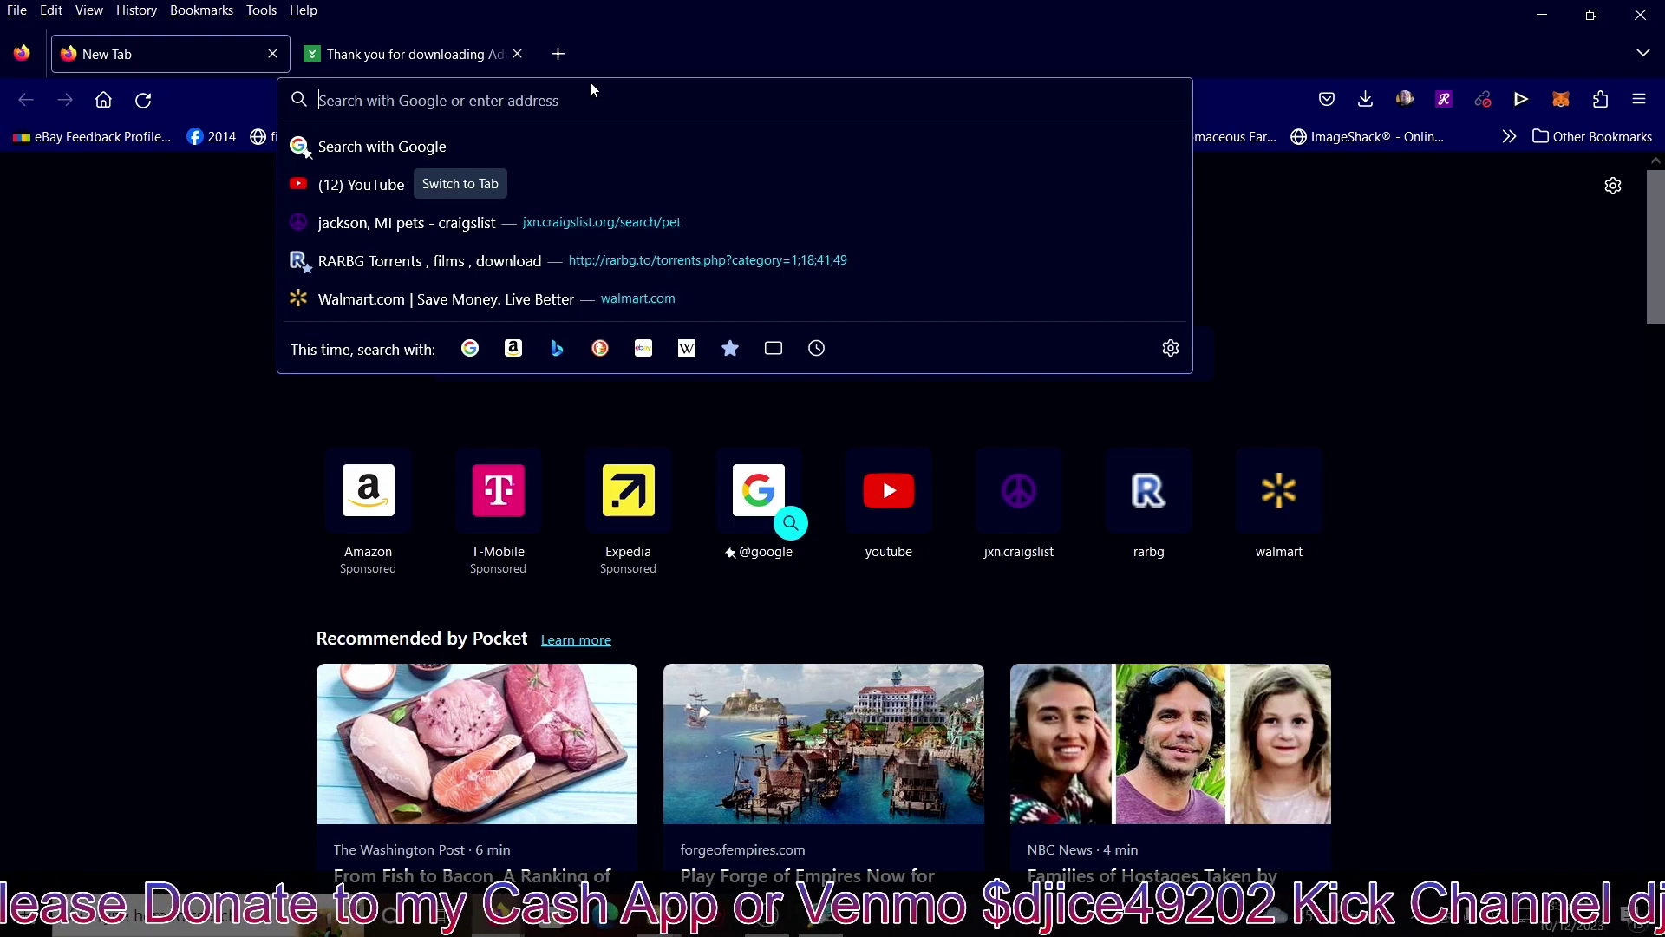
pyautogui.write('192.168')
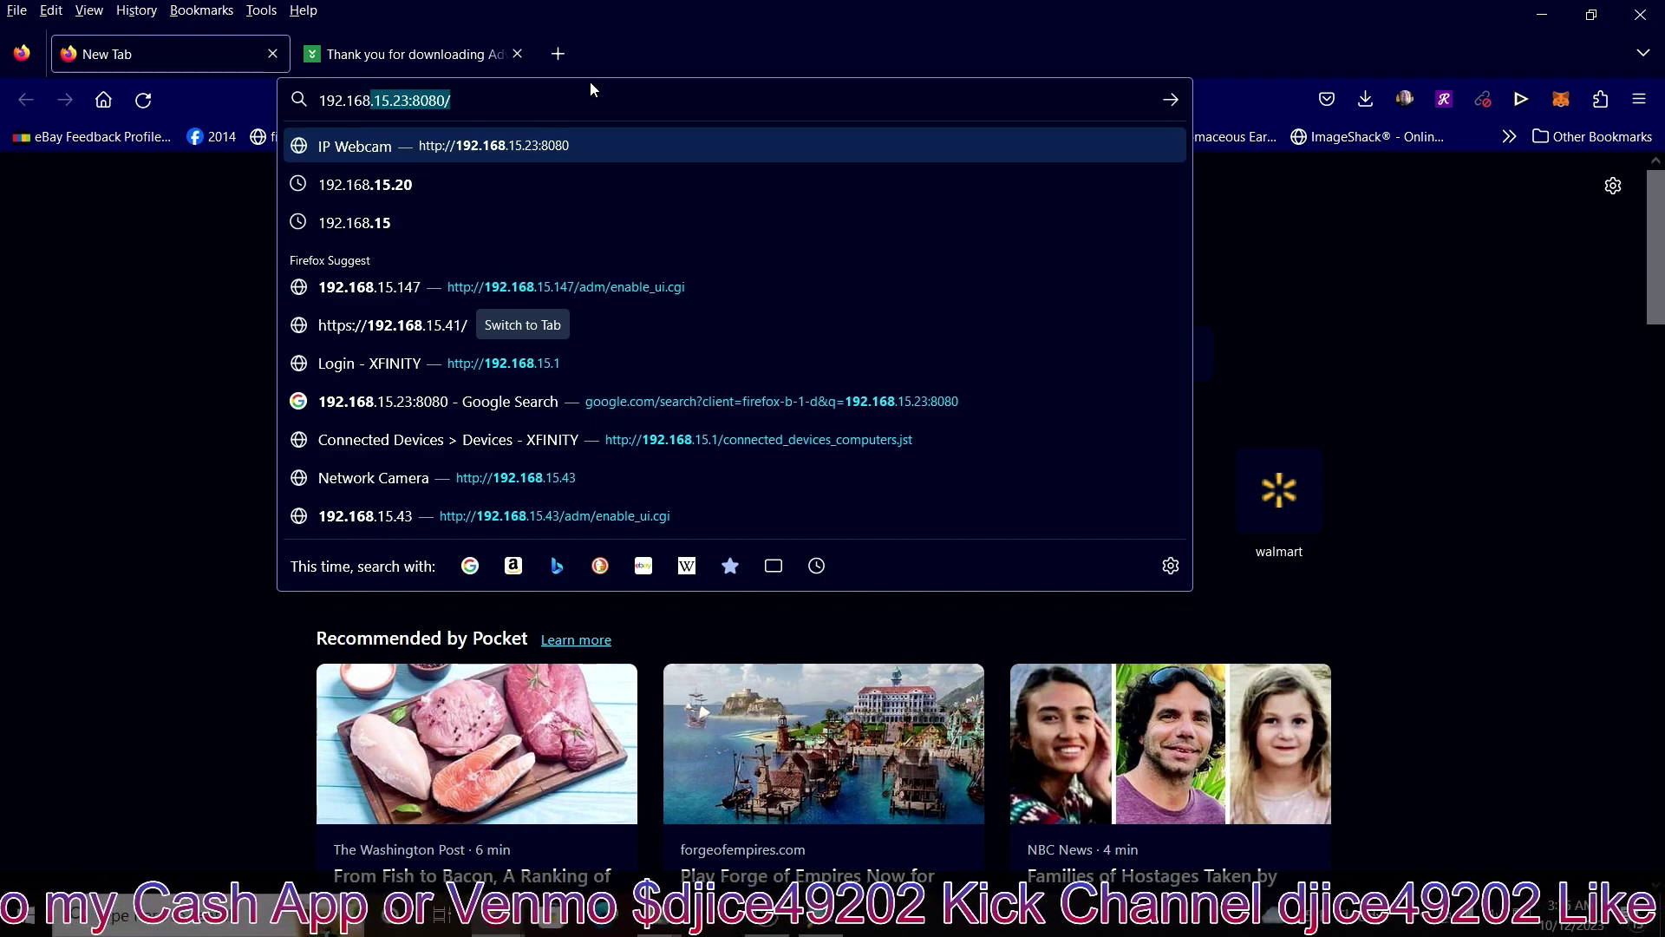
pyautogui.write('.15.')
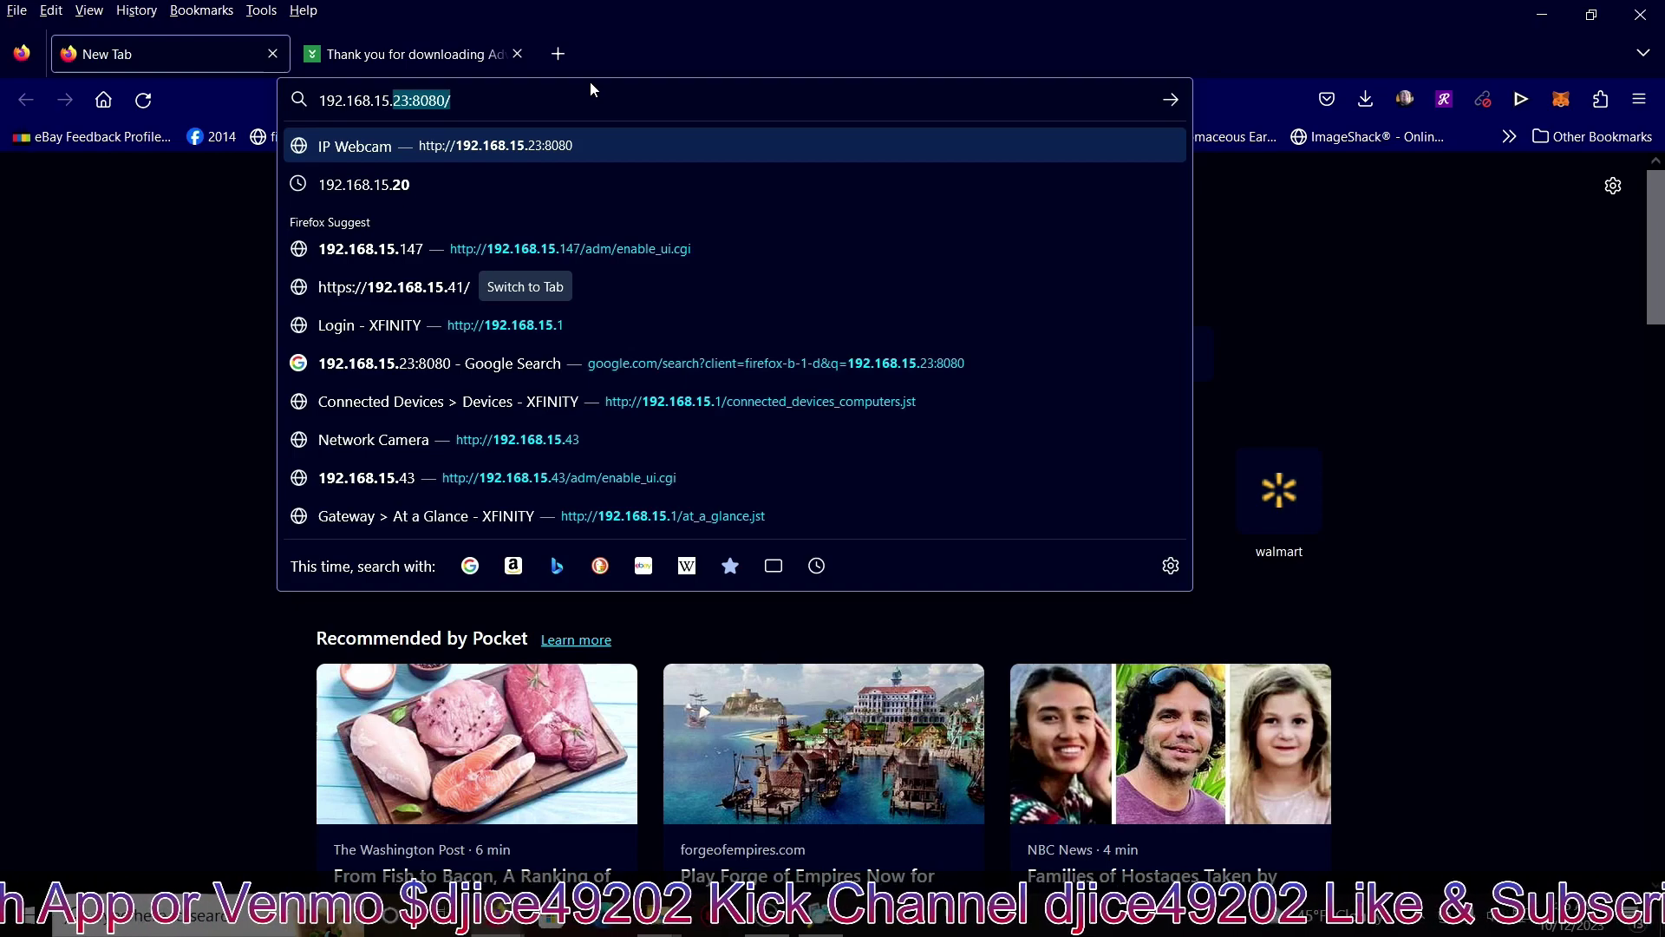
pyautogui.write('43')
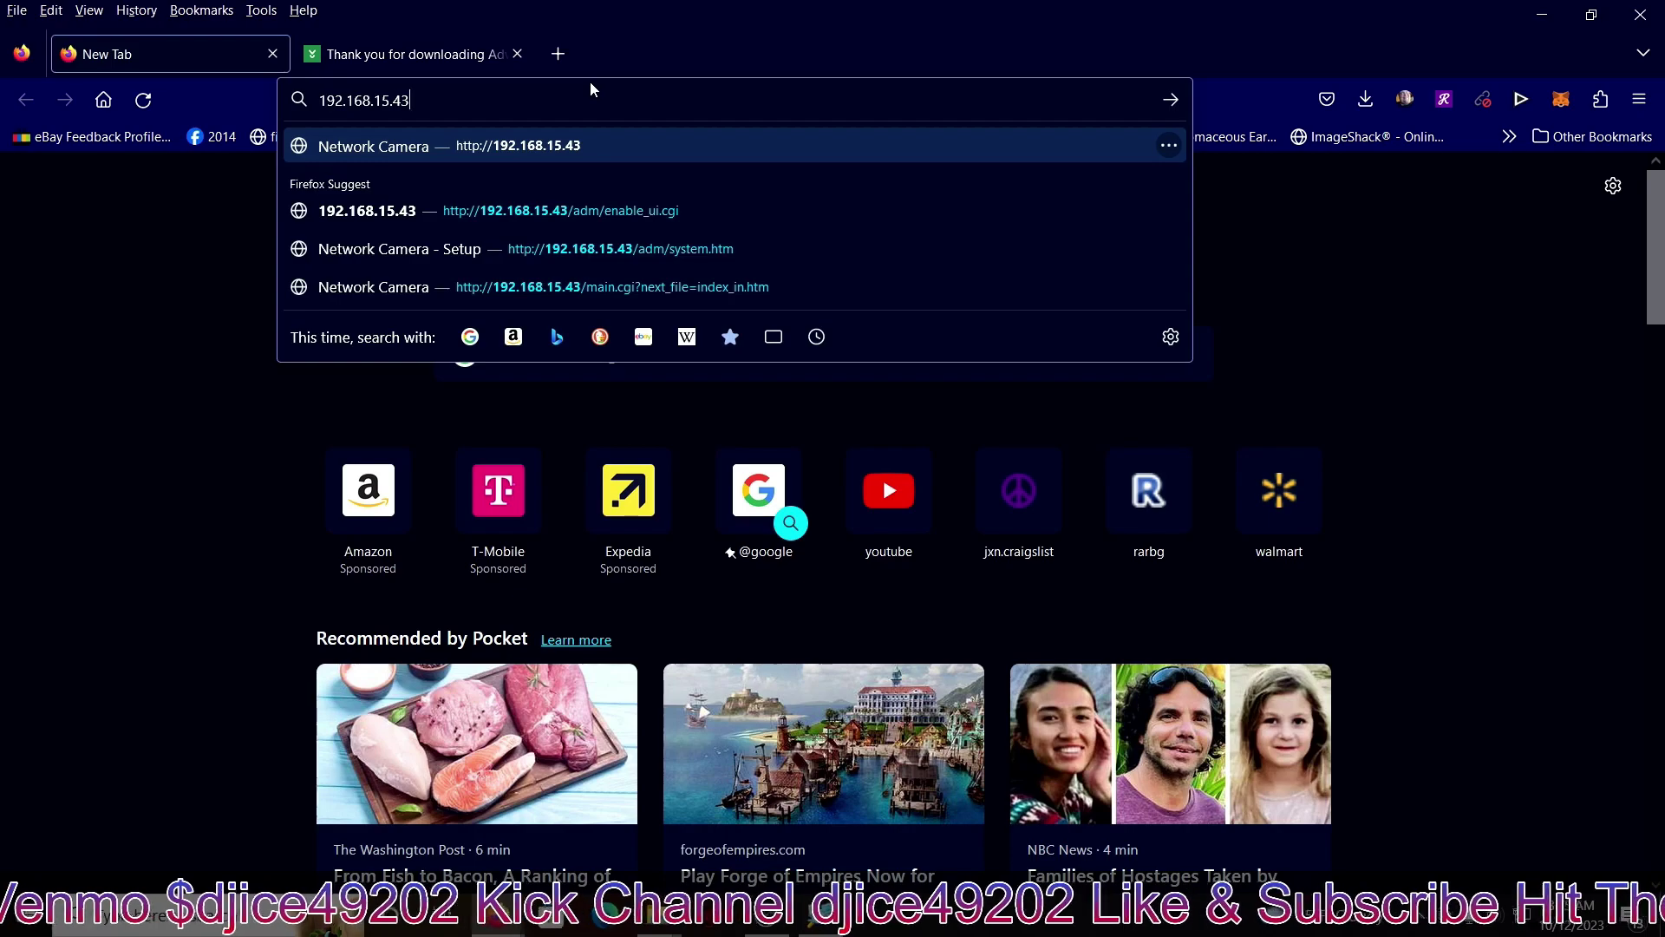
pyautogui.press('Return')
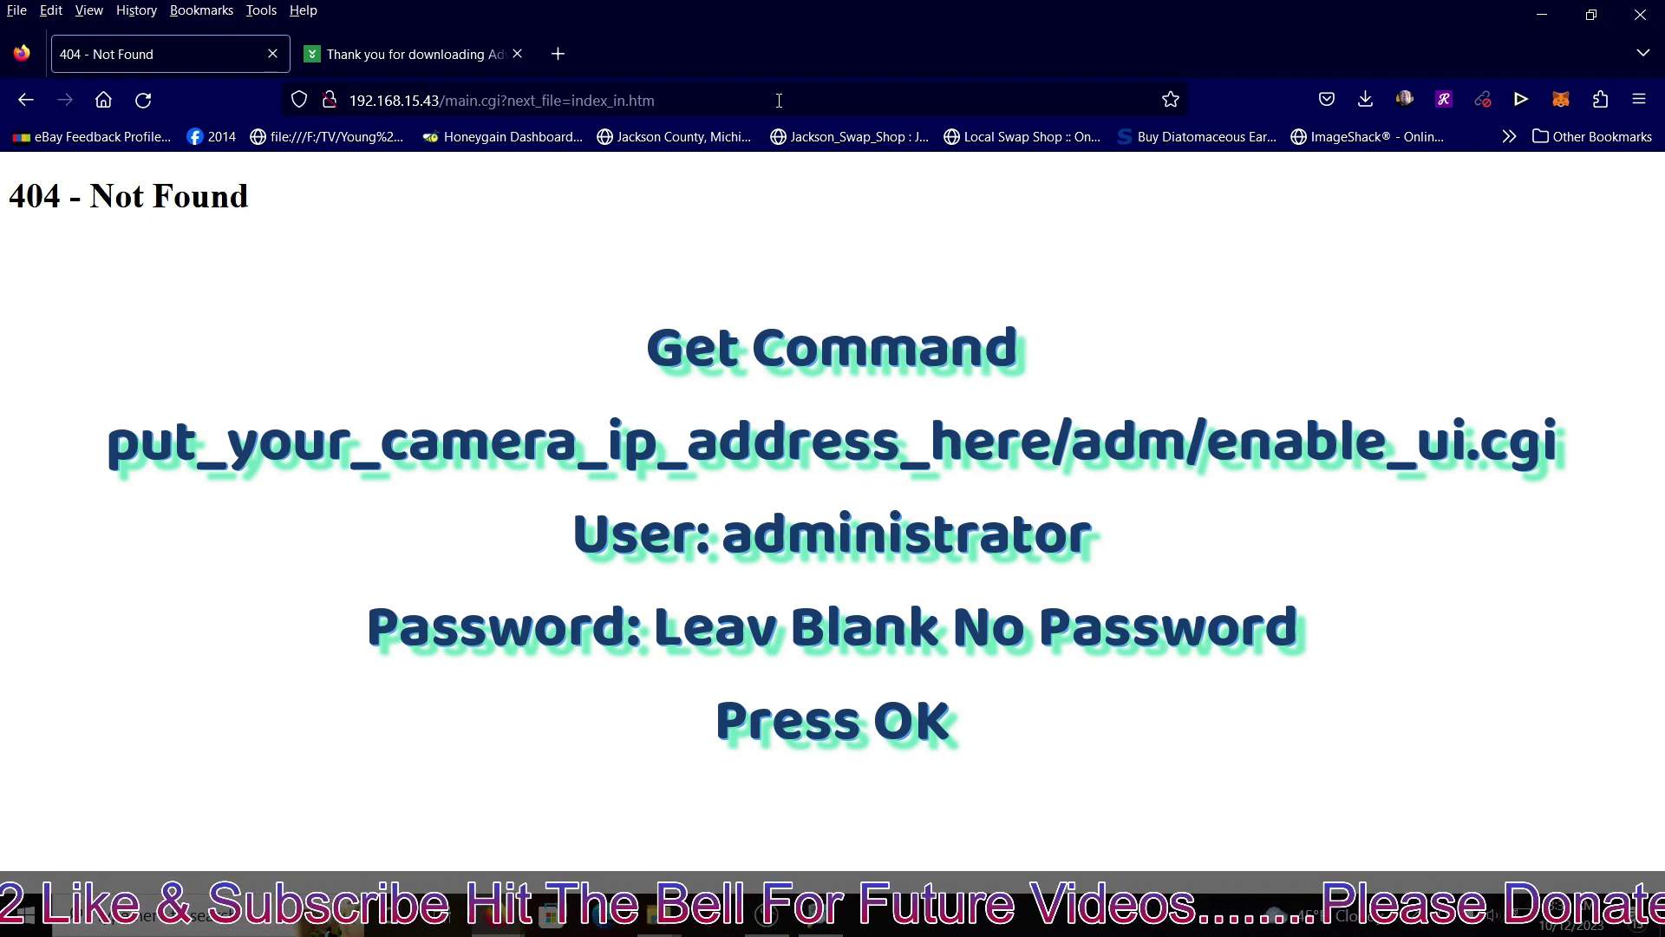
# Replace the URL's trailing path with /adm/enable_ui.cgi and load it, getting an OK reply.
pyautogui.click(722, 94)
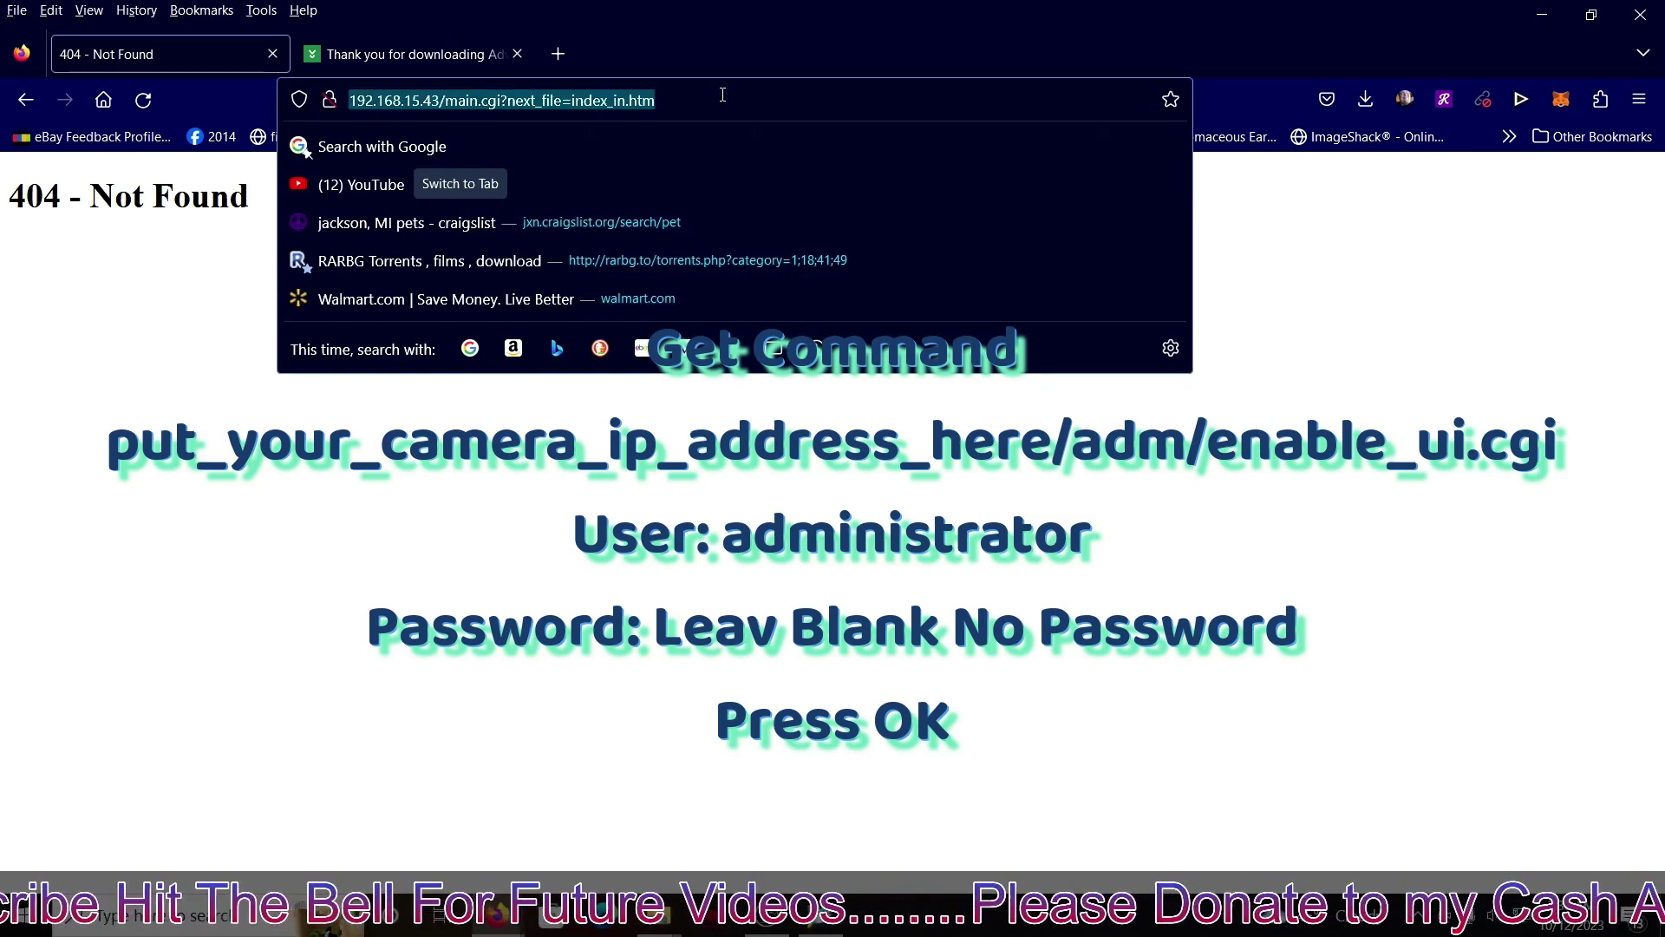
pyautogui.click(723, 94)
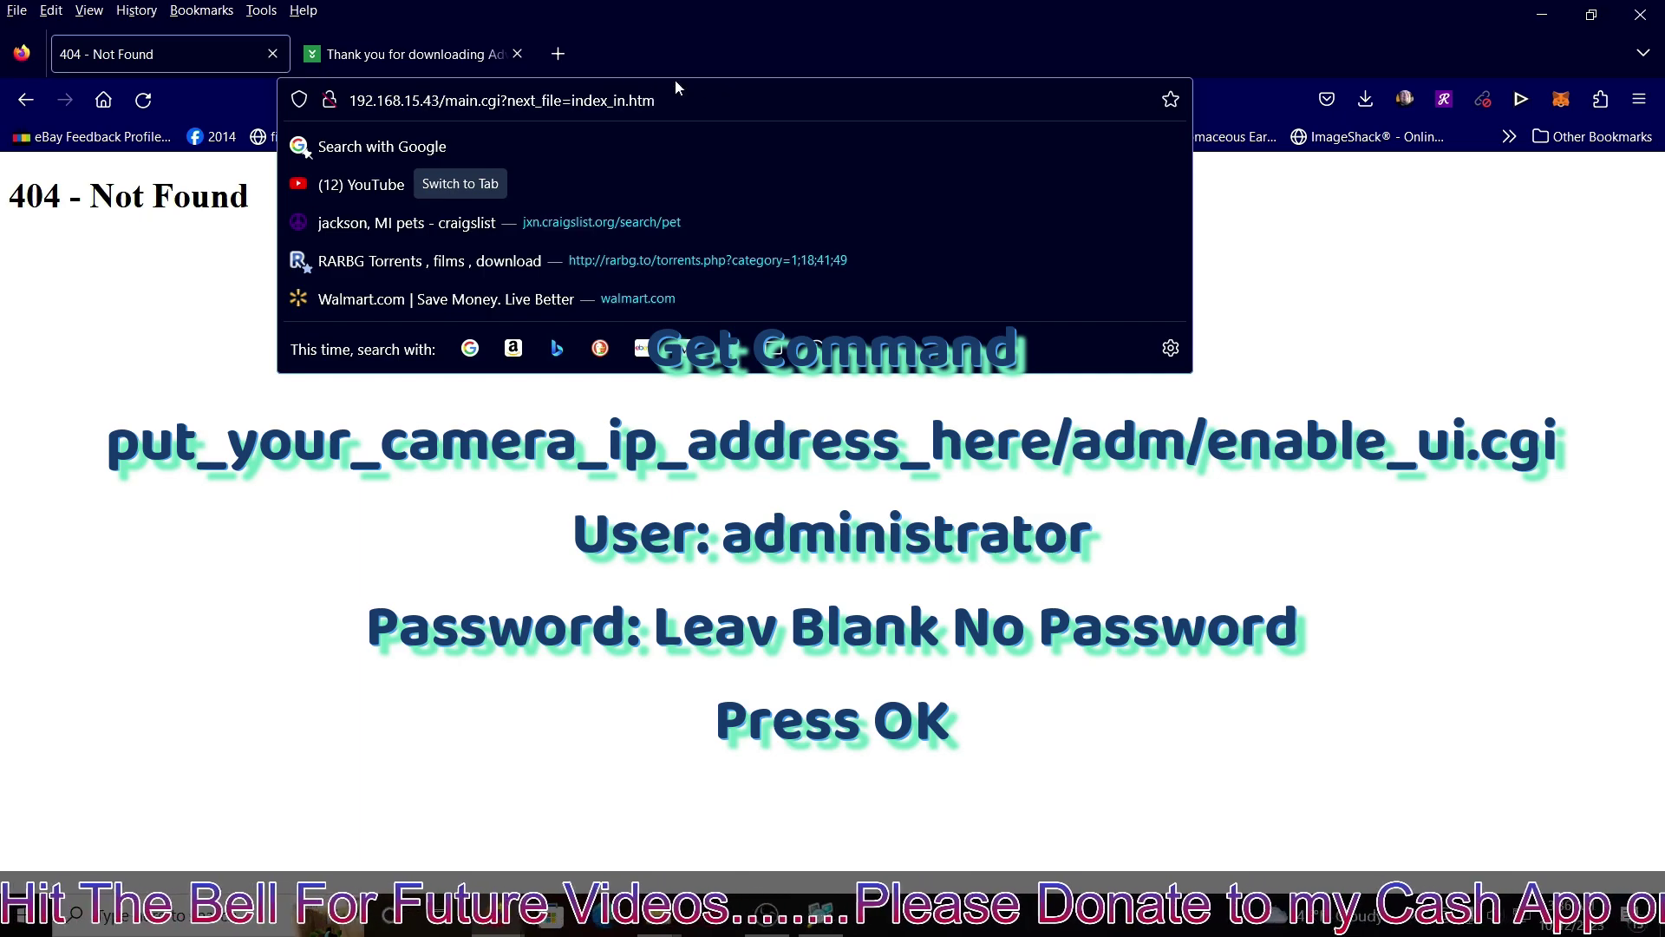
pyautogui.press('Escape')
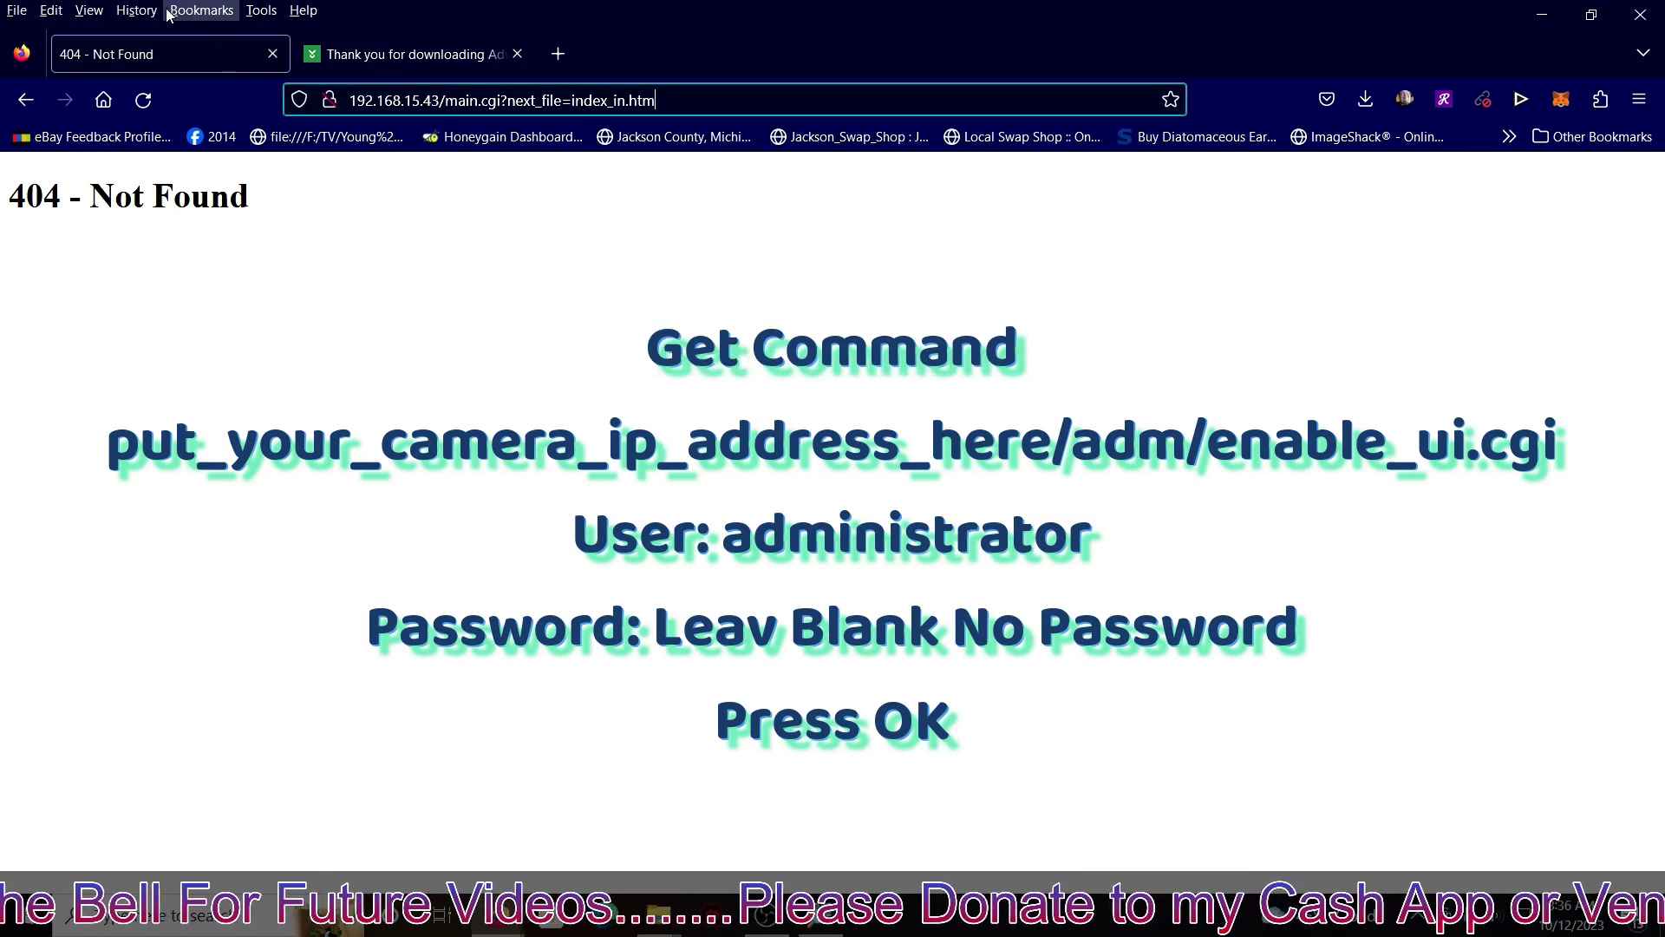
pyautogui.click(954, 100)
pyautogui.press('Escape')
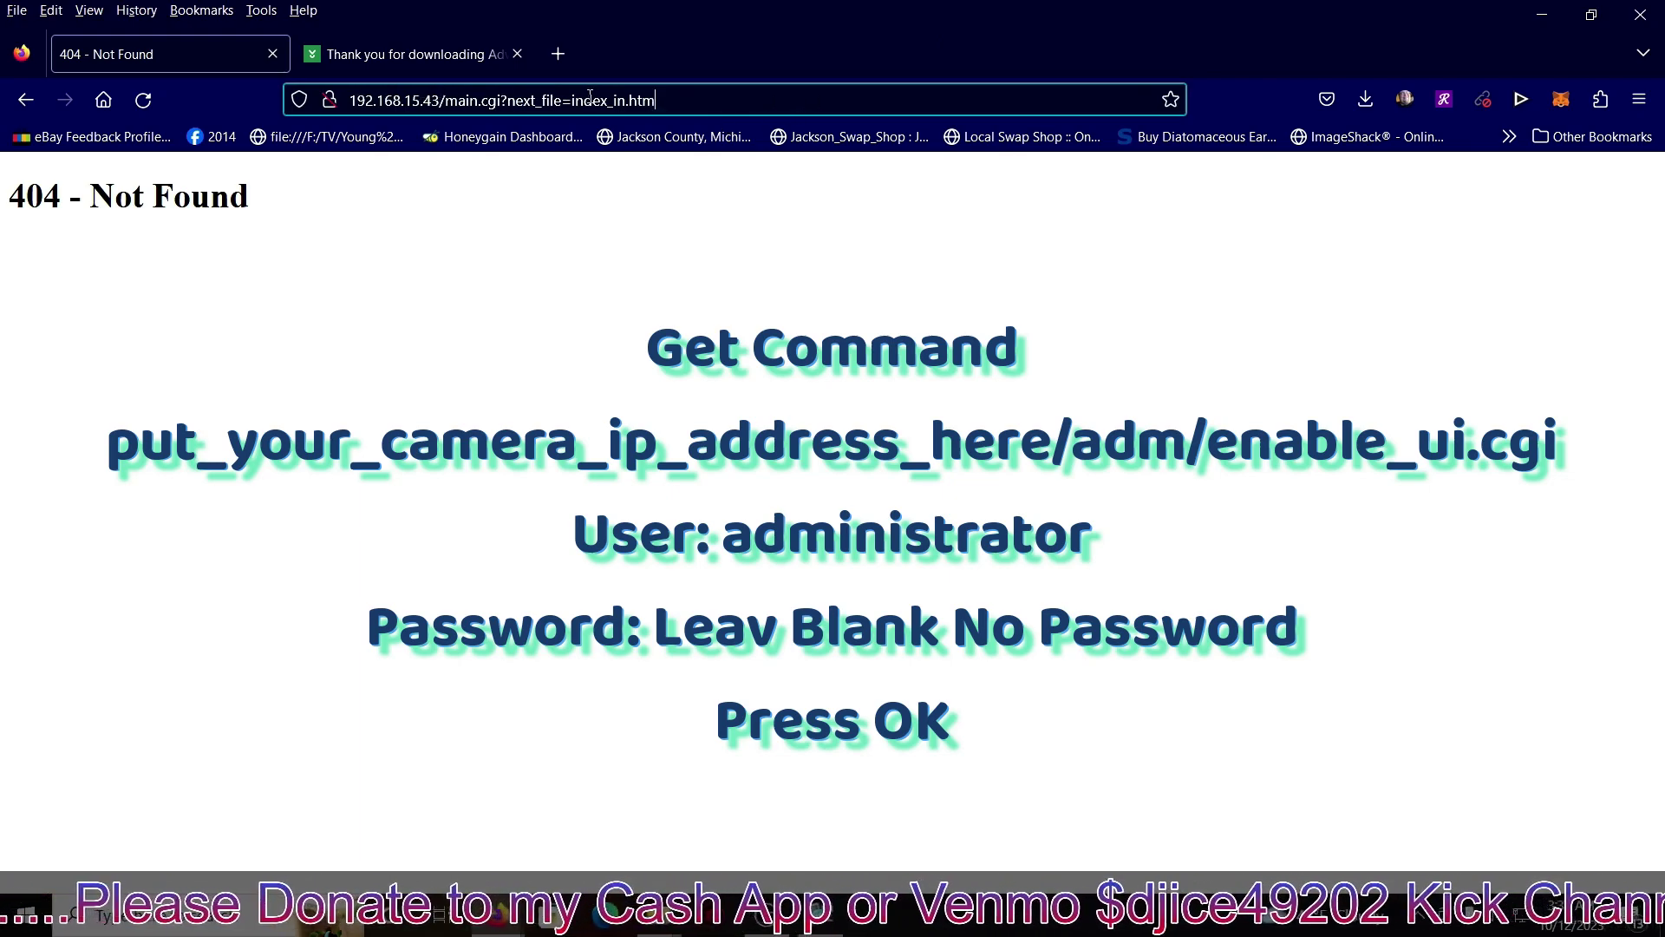
pyautogui.moveTo(720, 106); pyautogui.dragTo(440, 123)
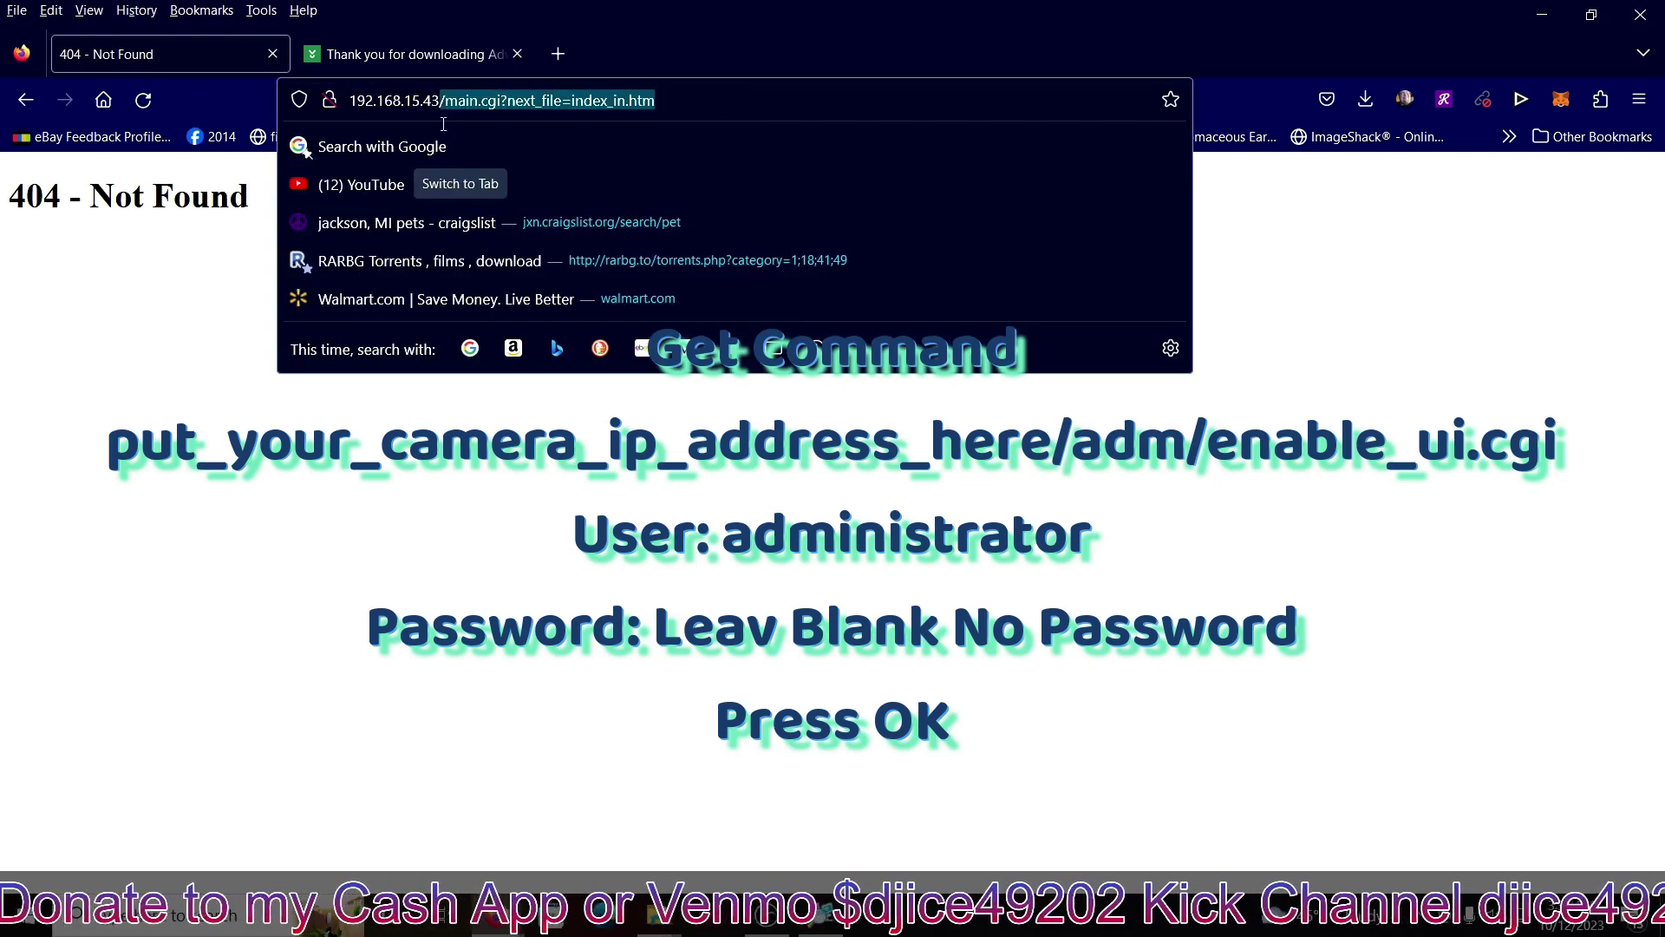
pyautogui.rightClick(568, 103)
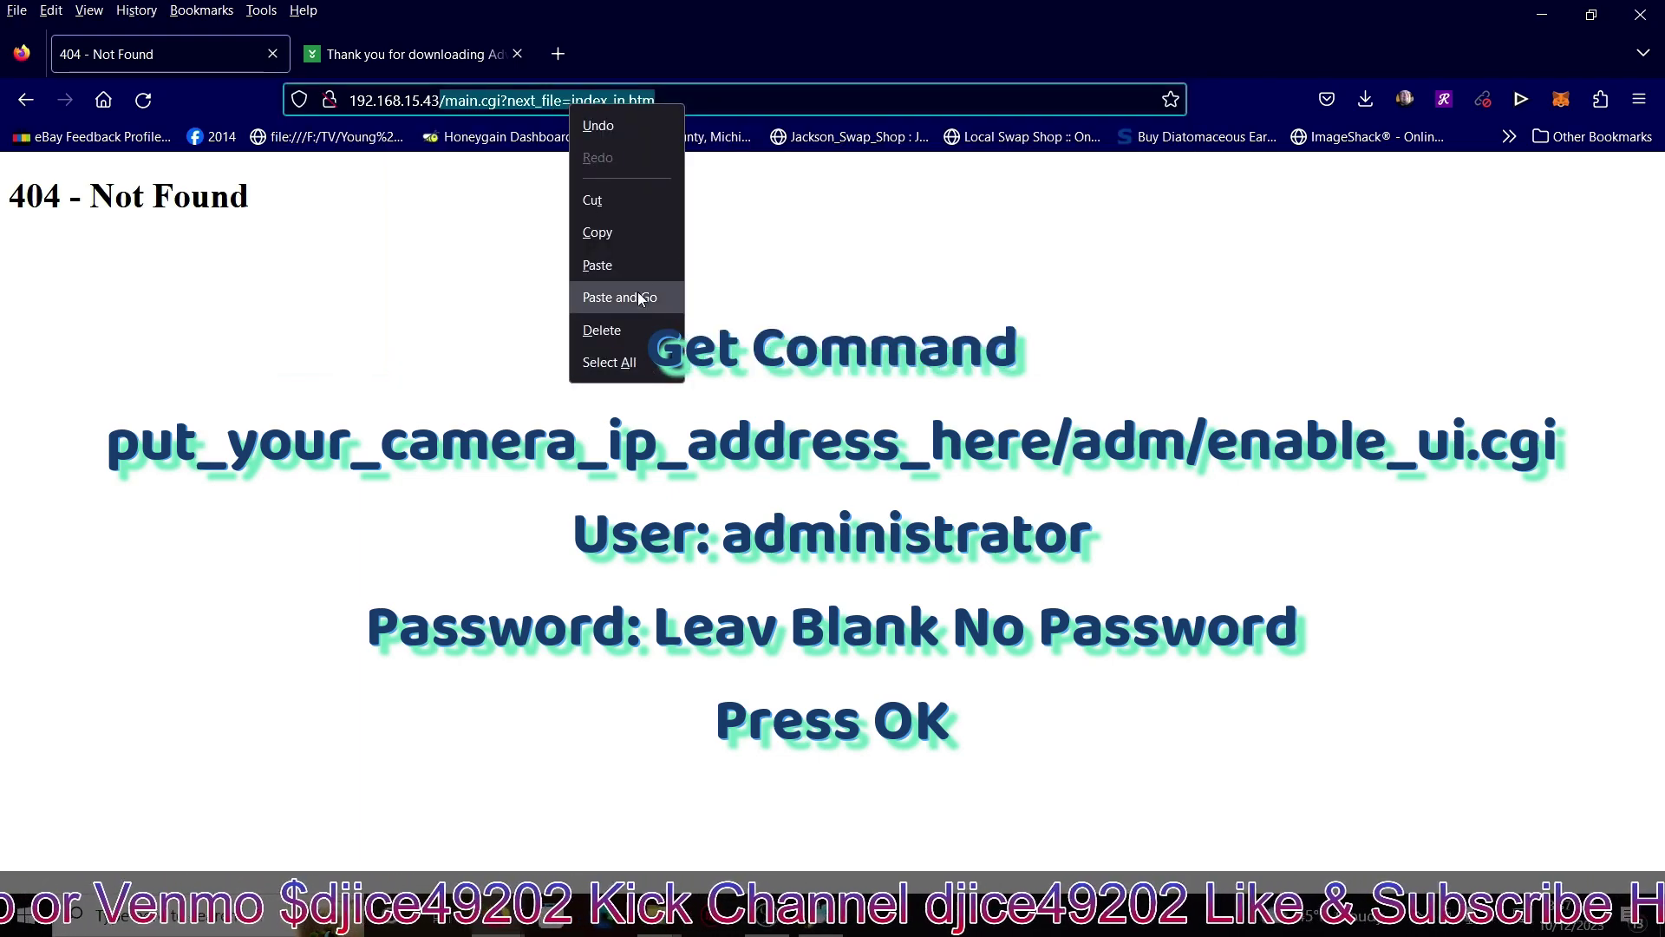
pyautogui.click(628, 266)
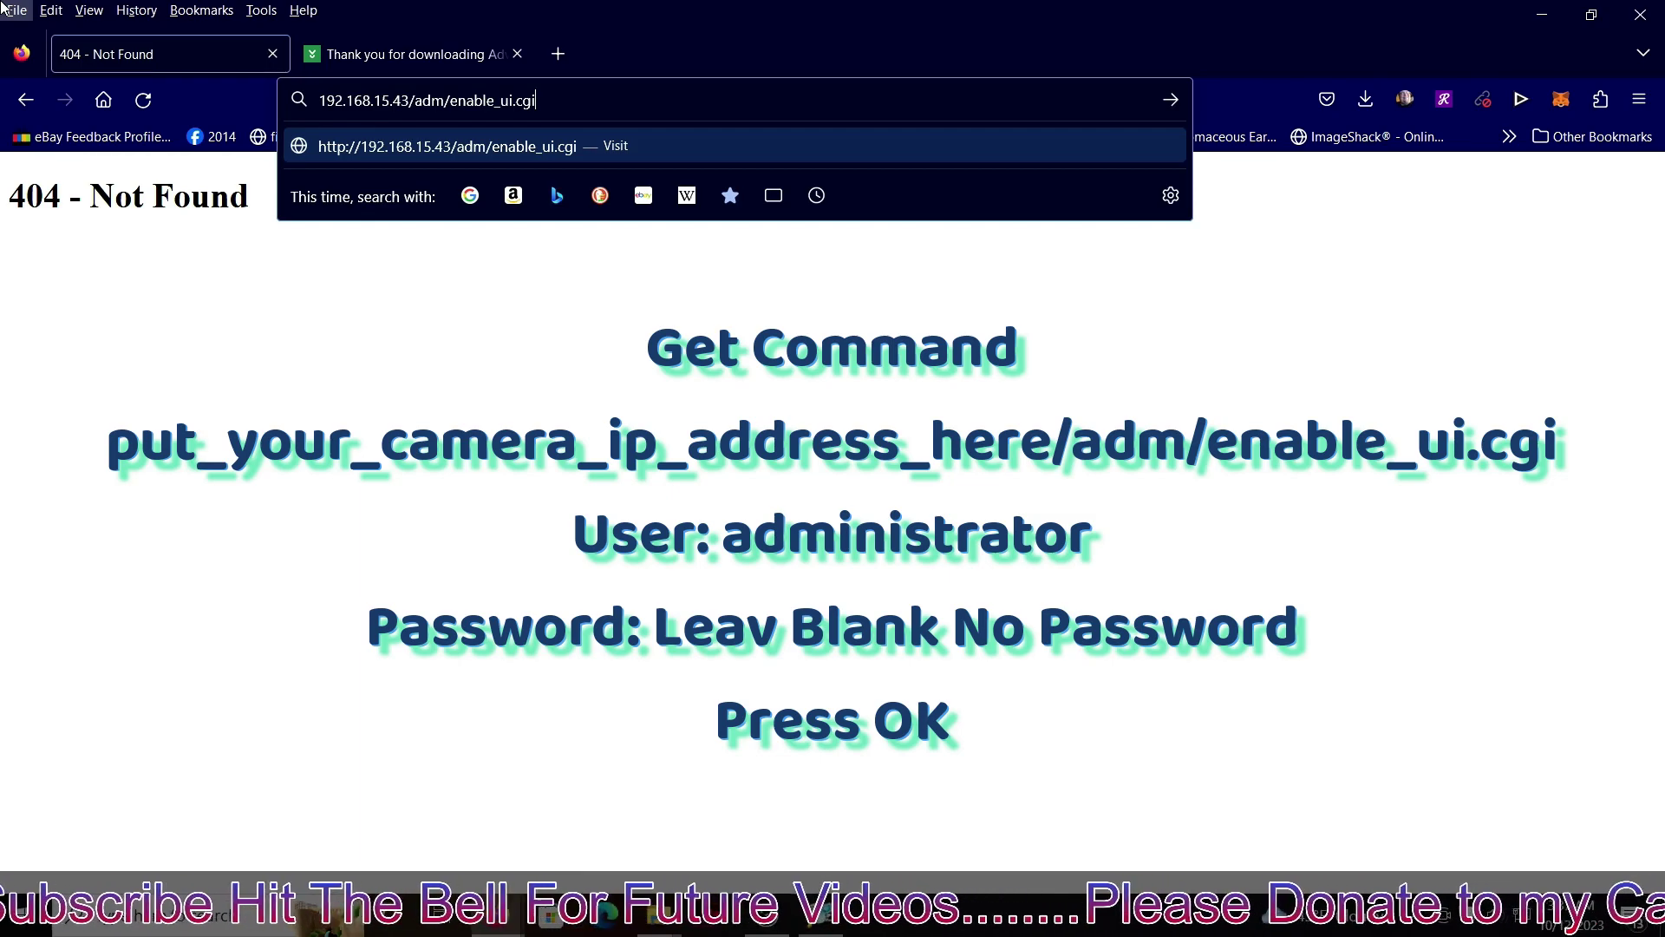
pyautogui.press('Return')
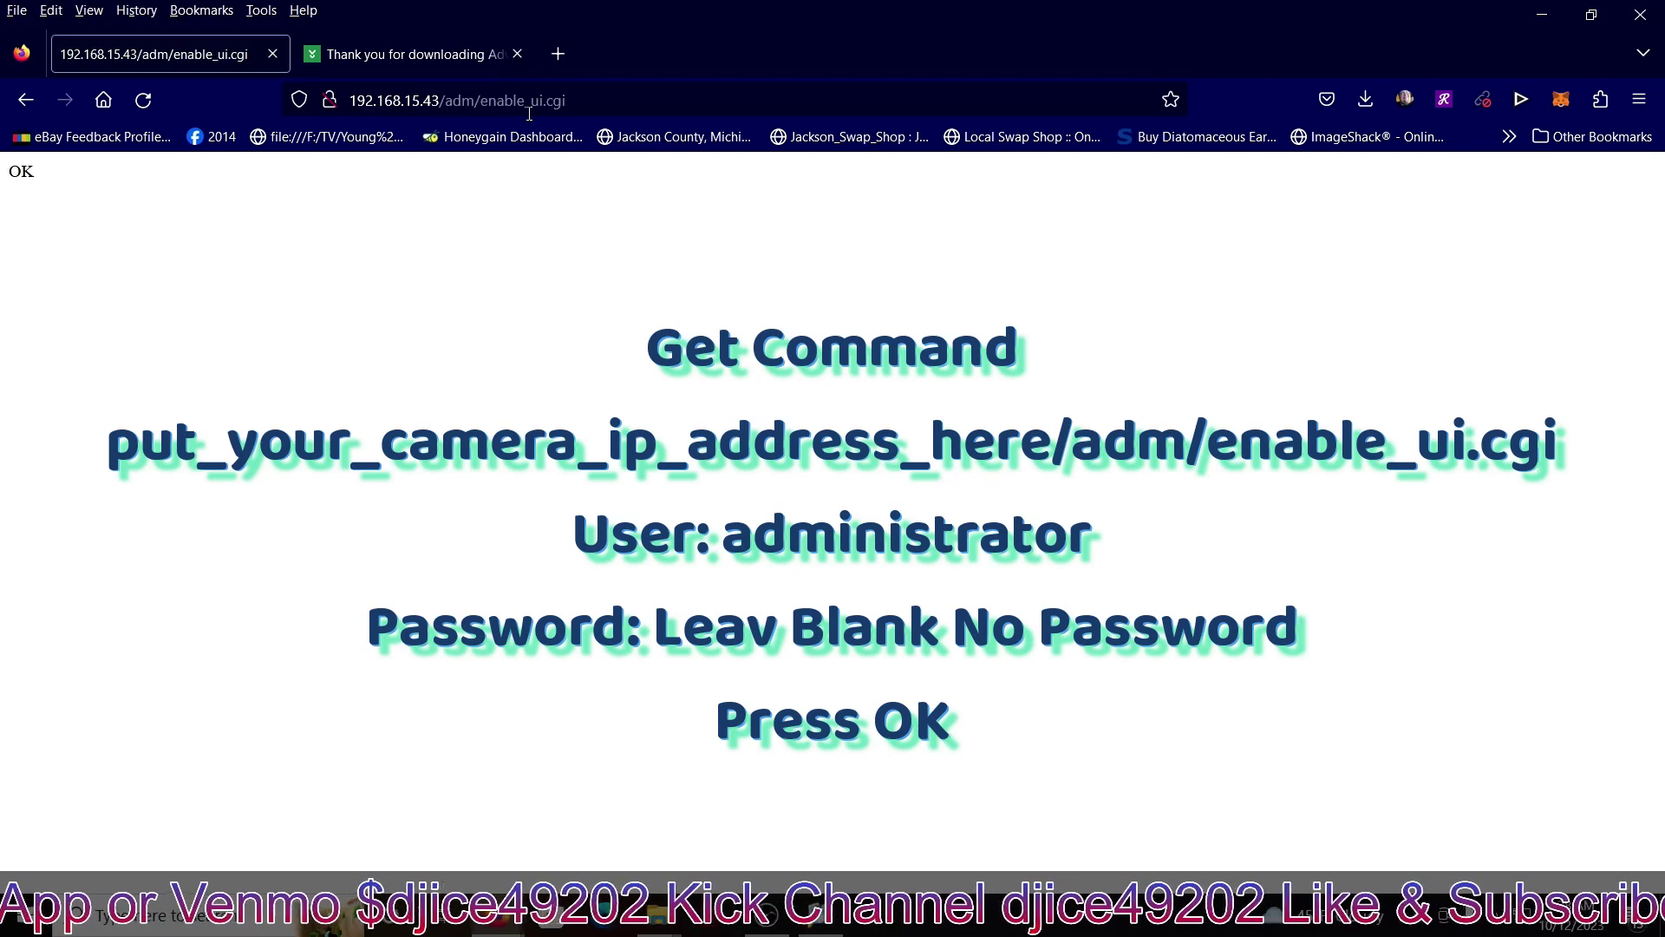
# Trim the address back to 192.168.15.43 and load the iCamera2 Network Camera home page.
pyautogui.click(682, 95)
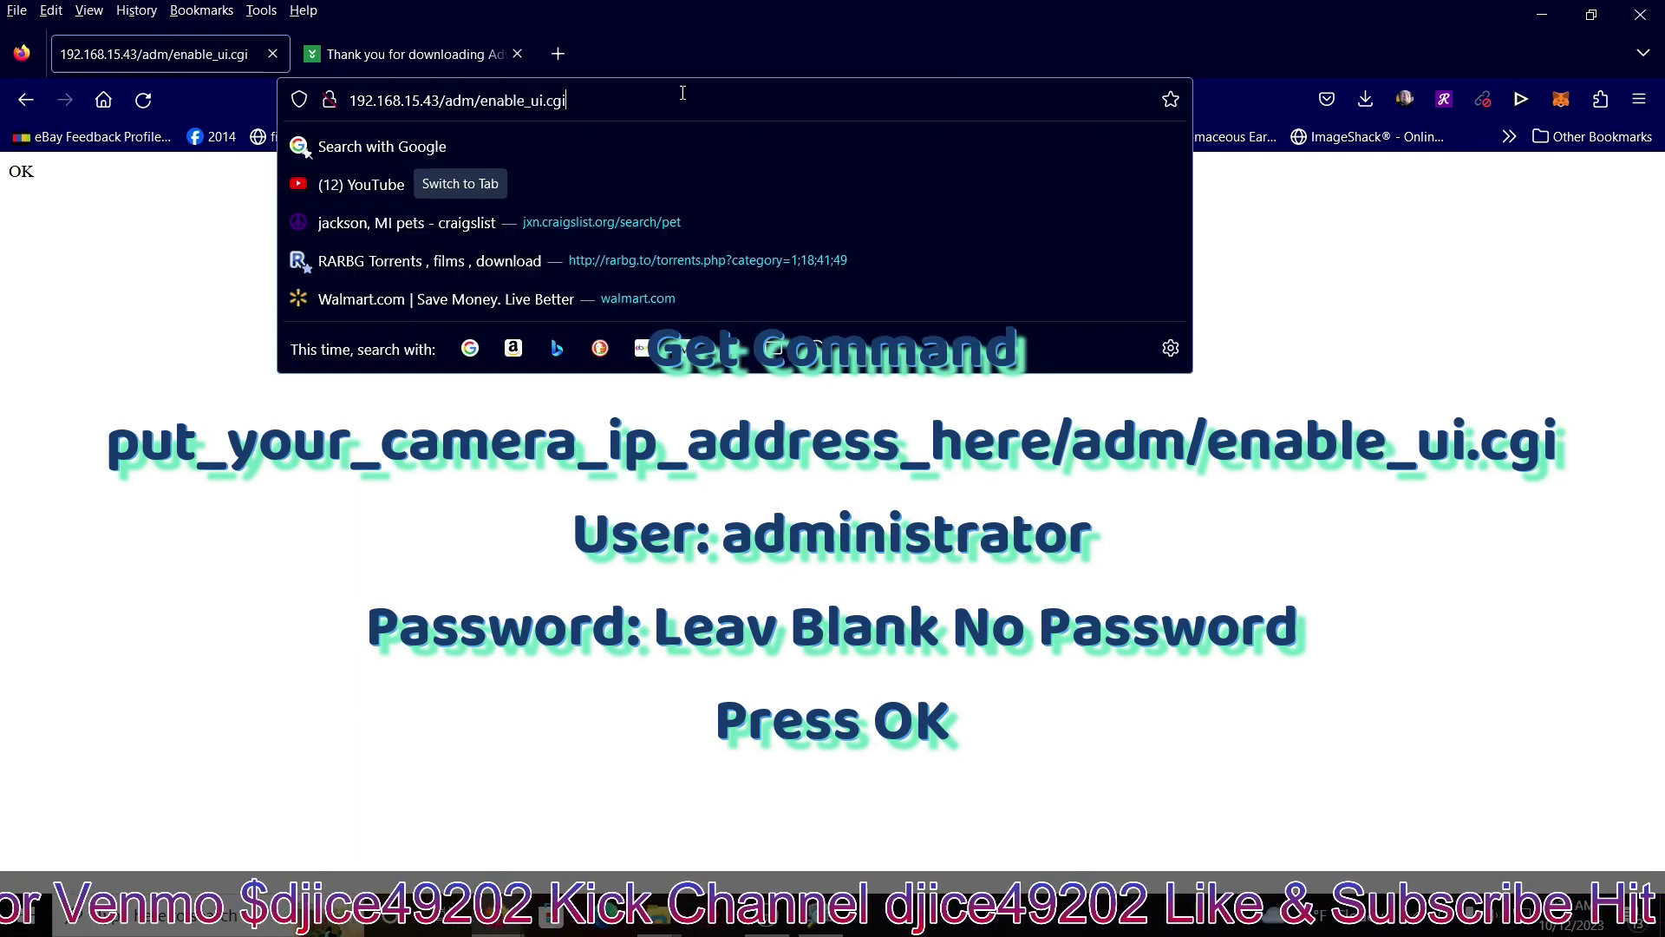
pyautogui.click(683, 93)
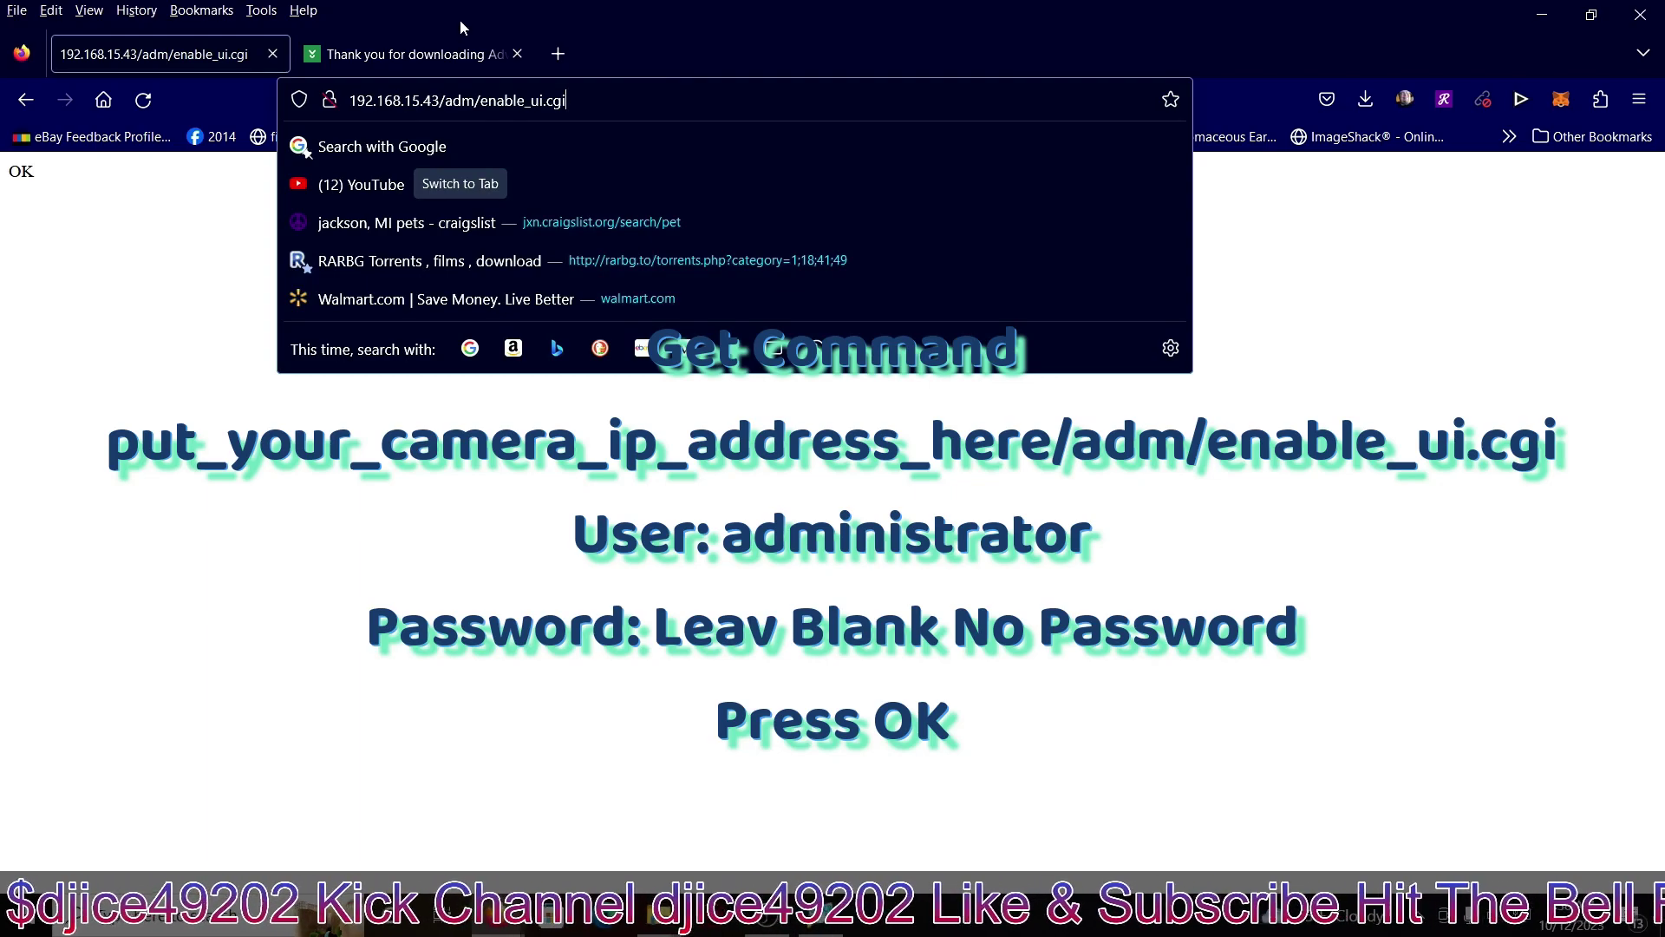
pyautogui.press('BackSpace')
pyautogui.press('BackSpace')
pyautogui.press('BackSpace')
pyautogui.press('BackSpace')
pyautogui.press('BackSpace')
pyautogui.press('BackSpace')
pyautogui.press('BackSpace')
pyautogui.press('BackSpace')
pyautogui.press('BackSpace')
pyautogui.press('BackSpace')
pyautogui.press('BackSpace')
pyautogui.press('BackSpace')
pyautogui.press('BackSpace')
pyautogui.press('BackSpace')
pyautogui.press('BackSpace')
pyautogui.press('BackSpace')
pyautogui.press('BackSpace')
pyautogui.press('BackSpace')
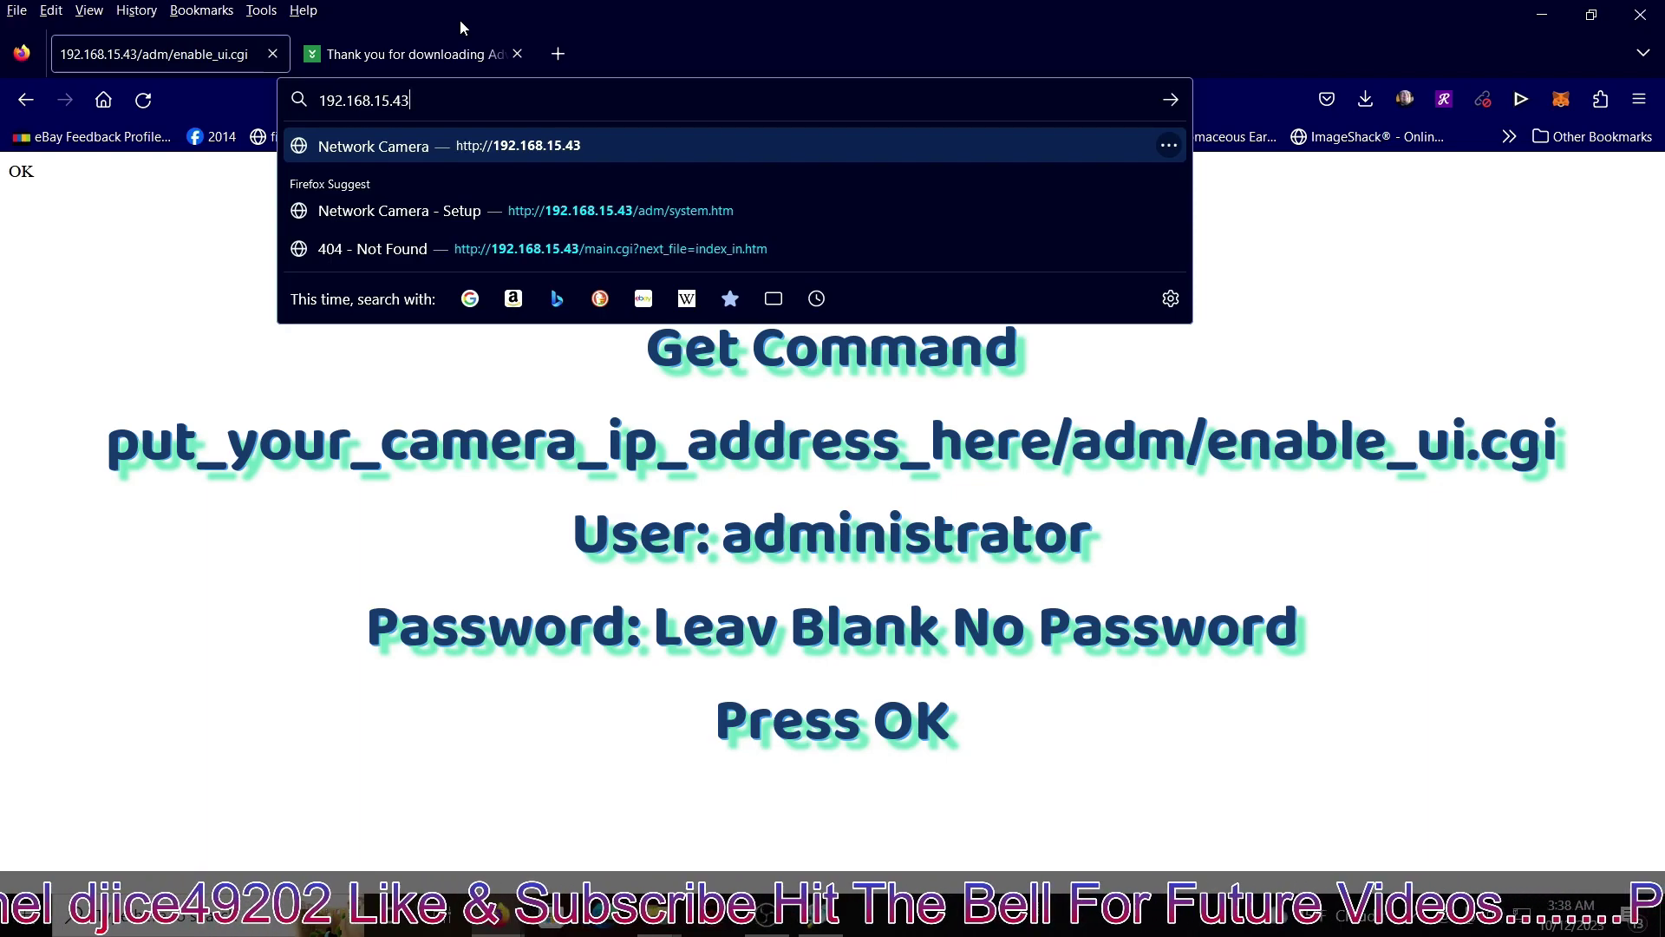
pyautogui.press('Return')
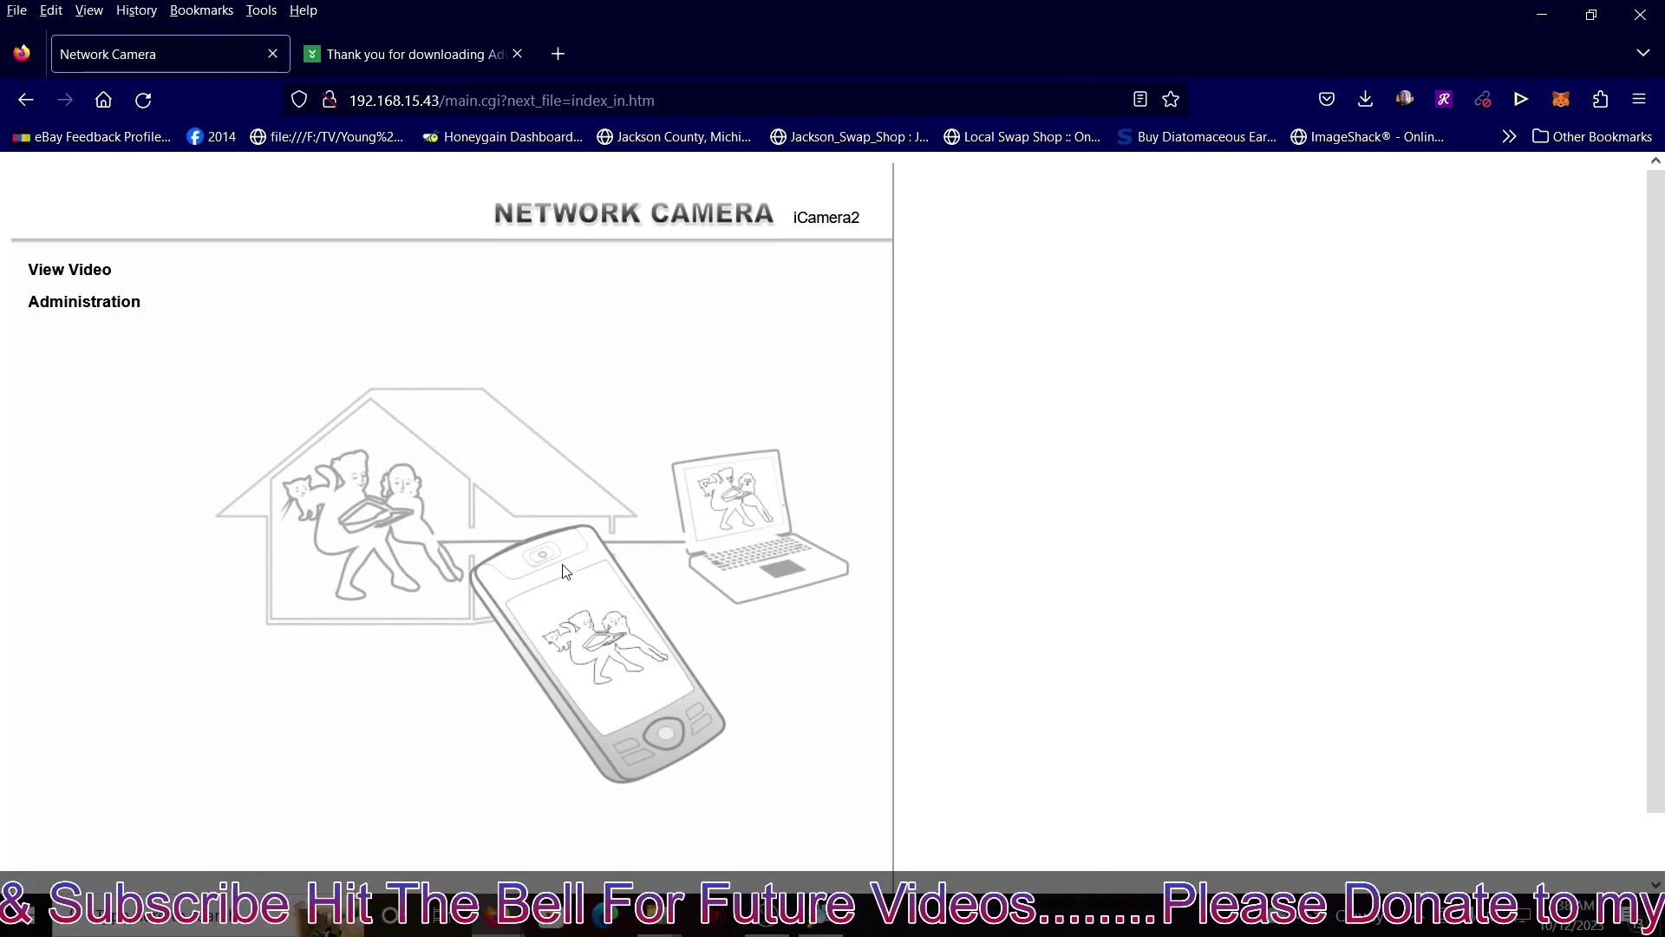
# Open Administration and browse the System, Network, Wireless and DDNS setup pages, finishing on Wireless.
pyautogui.click(115, 305)
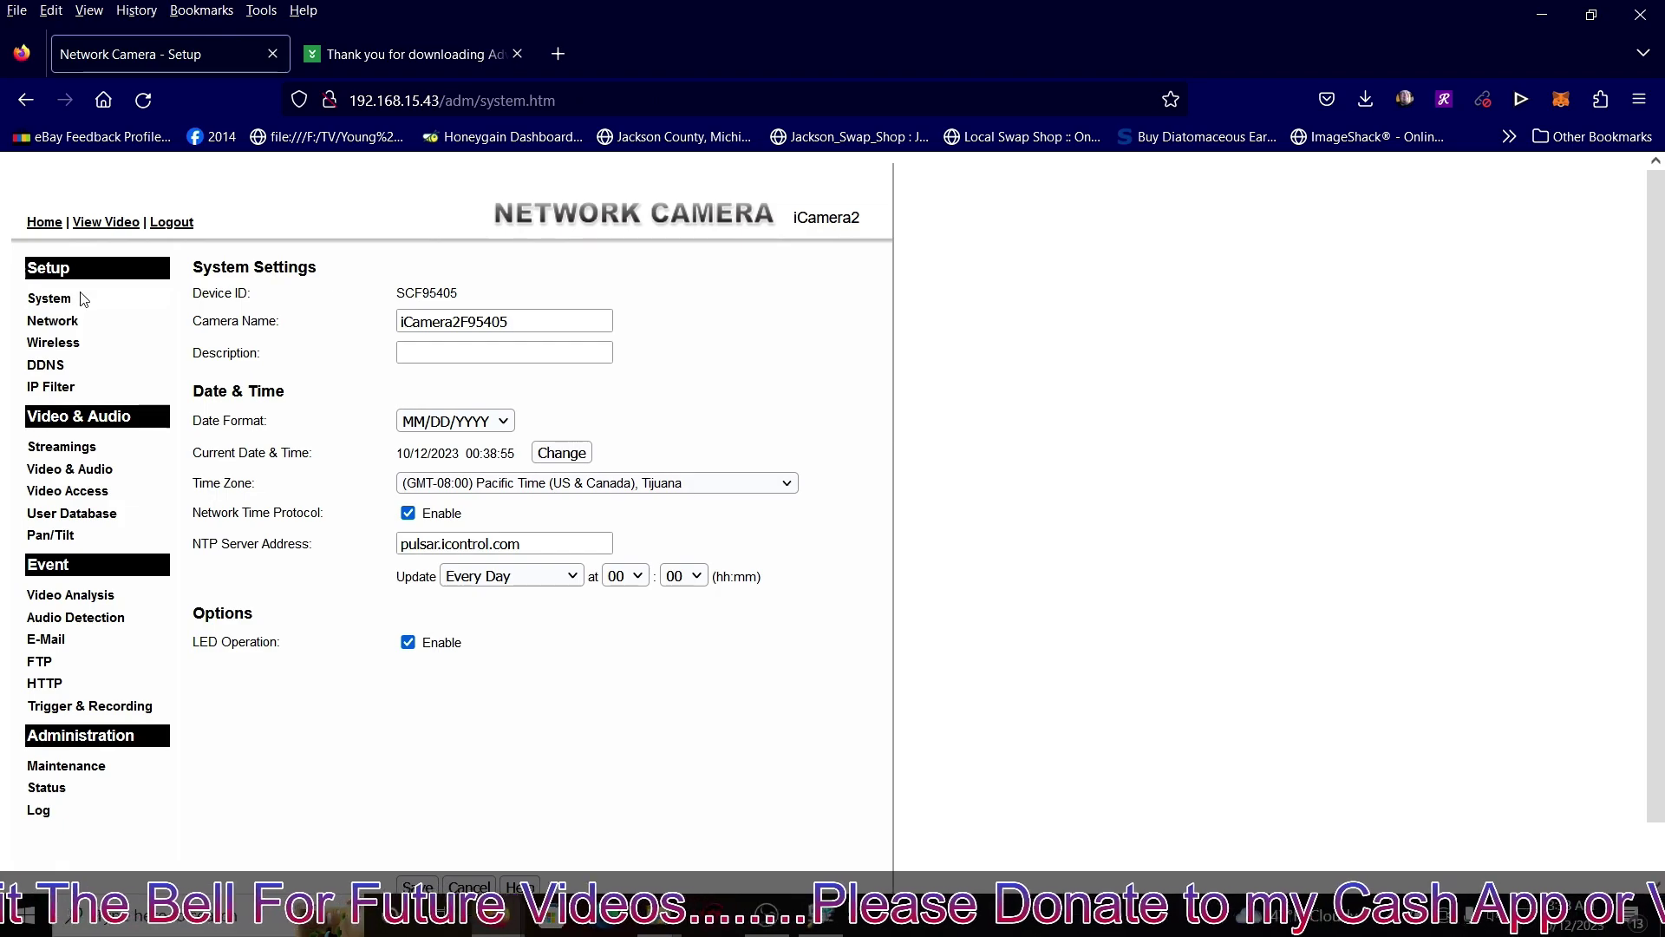
pyautogui.click(68, 322)
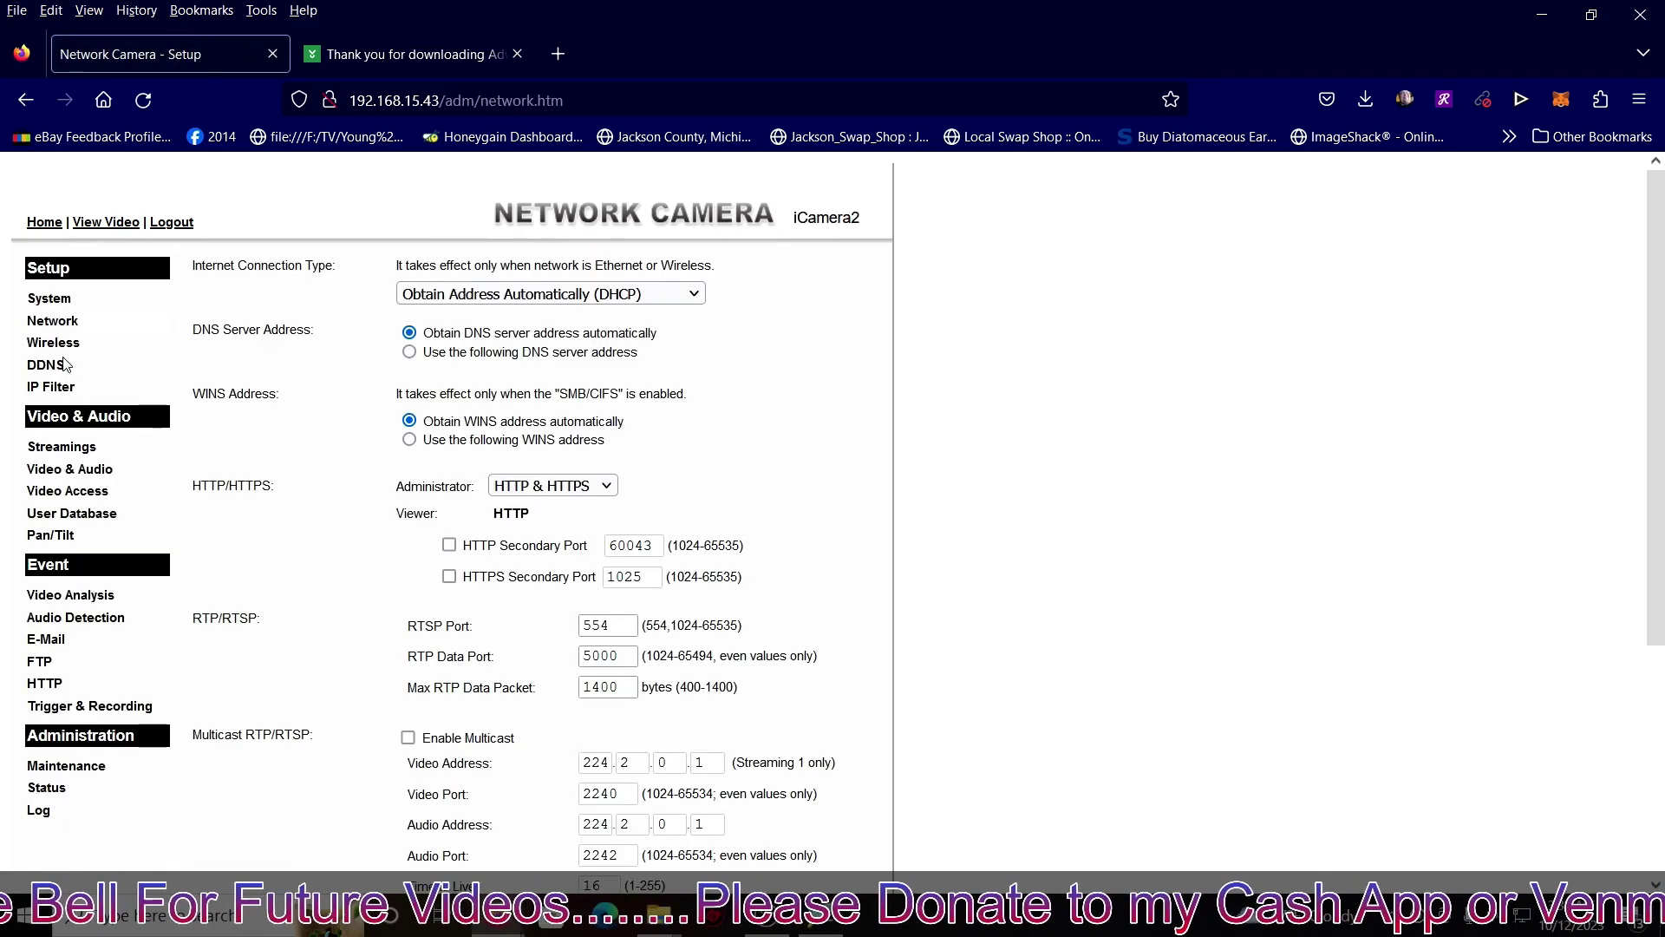
pyautogui.click(67, 354)
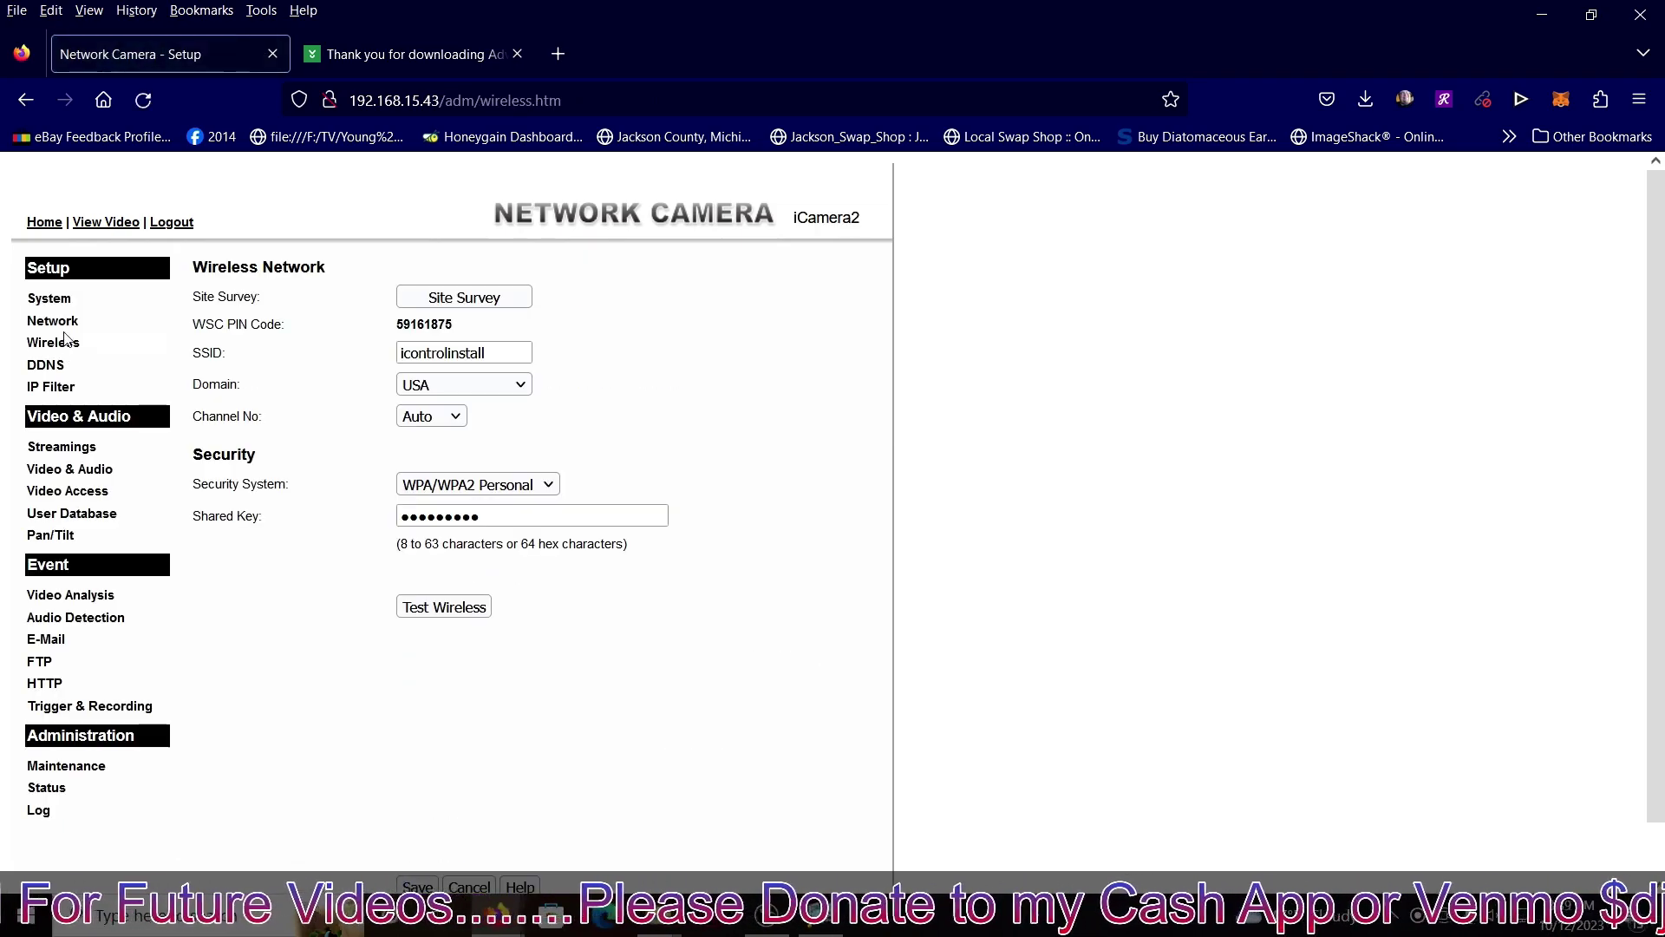
pyautogui.click(68, 323)
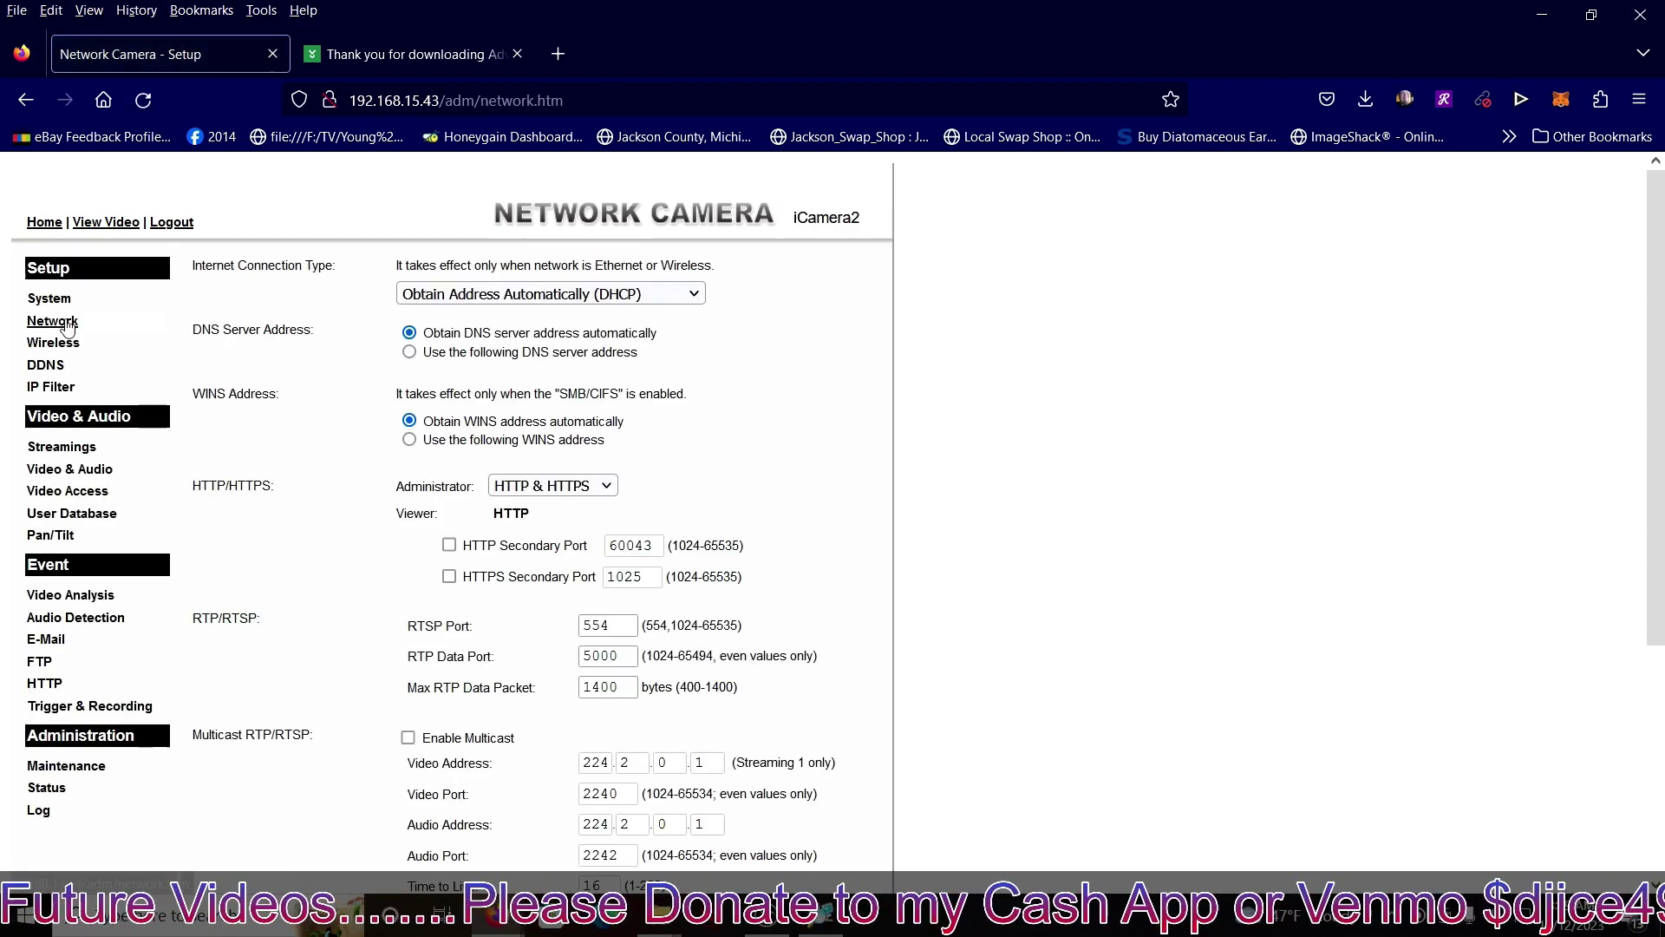
pyautogui.click(63, 346)
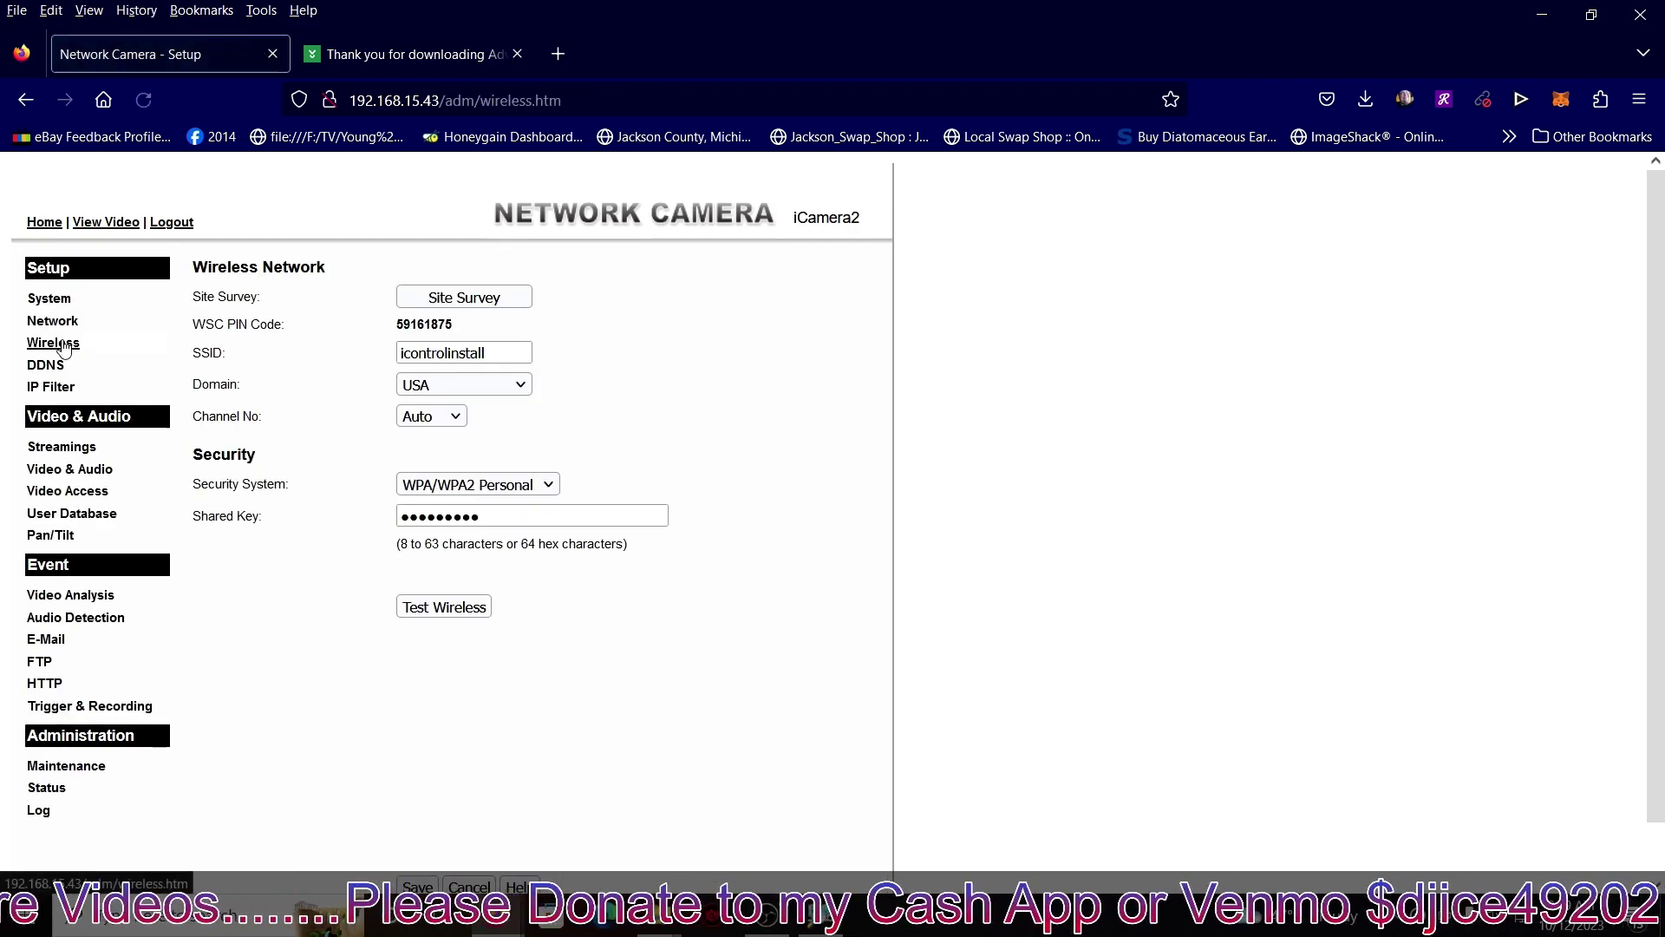
pyautogui.click(62, 322)
pyautogui.click(60, 302)
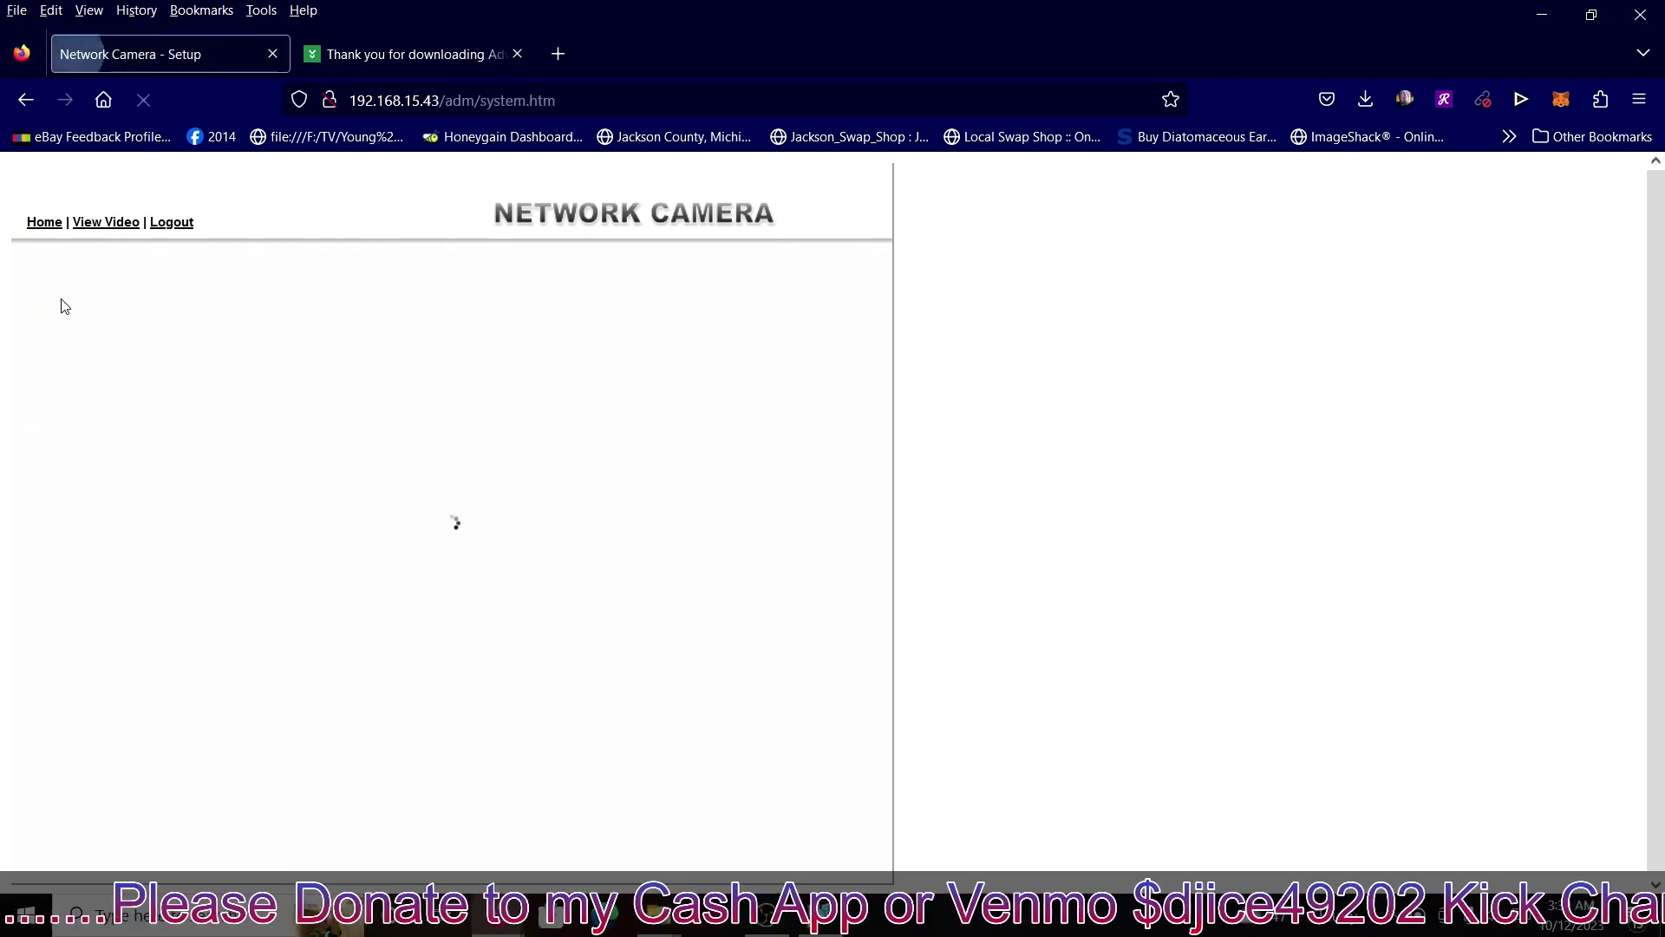
pyautogui.click(65, 330)
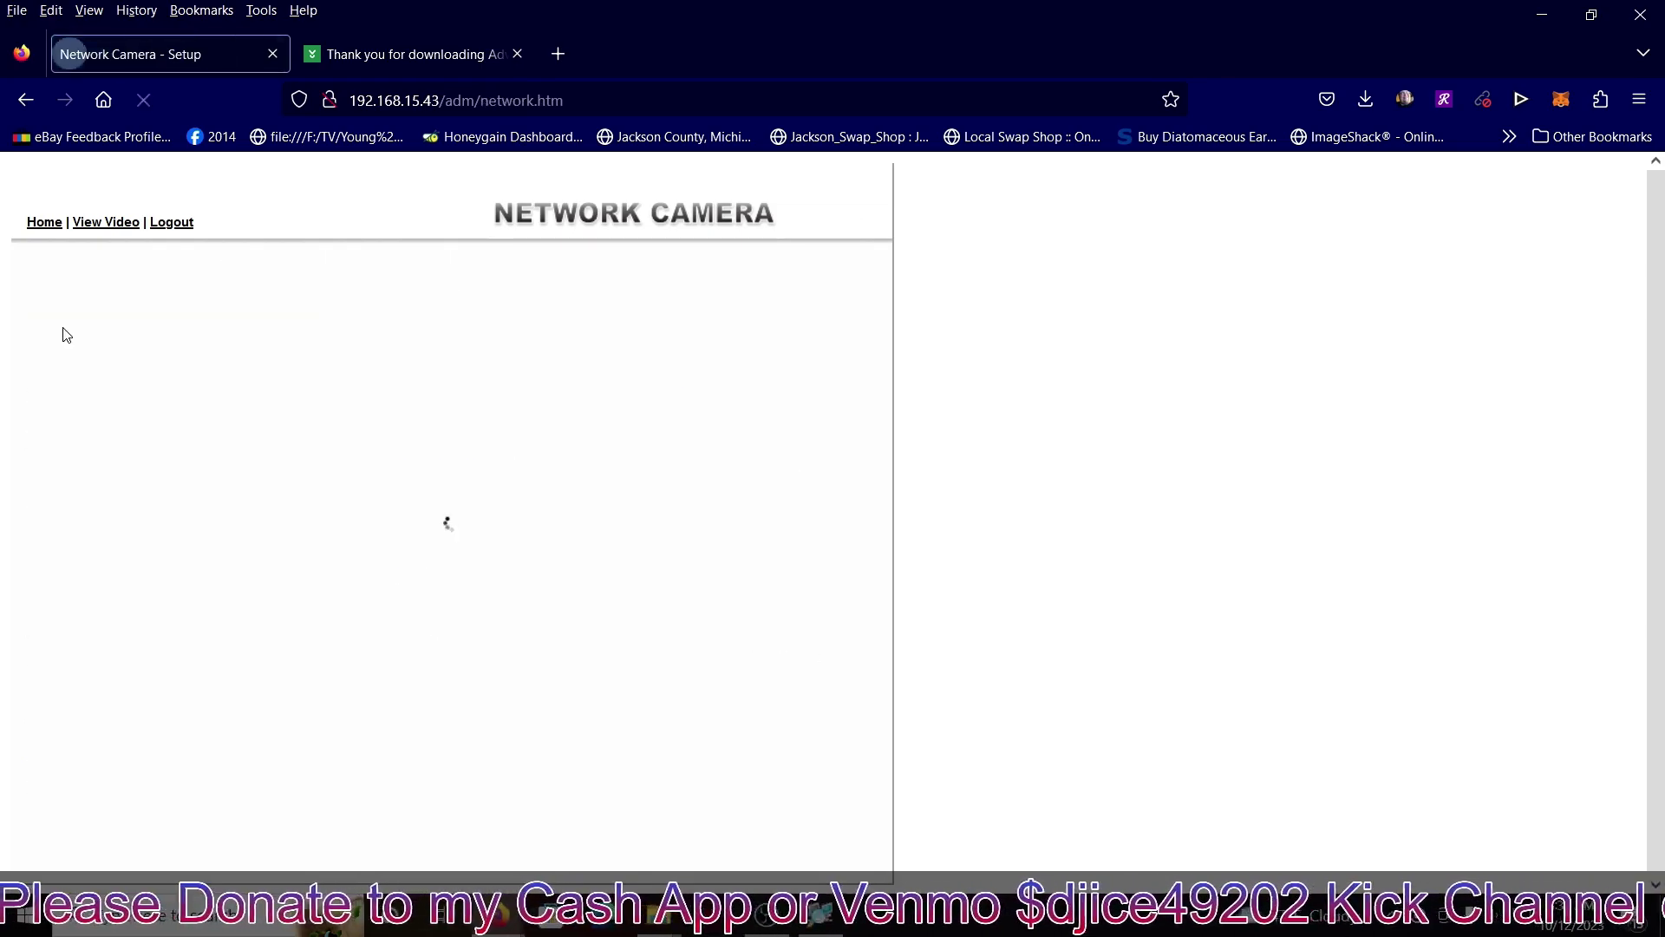
pyautogui.click(65, 347)
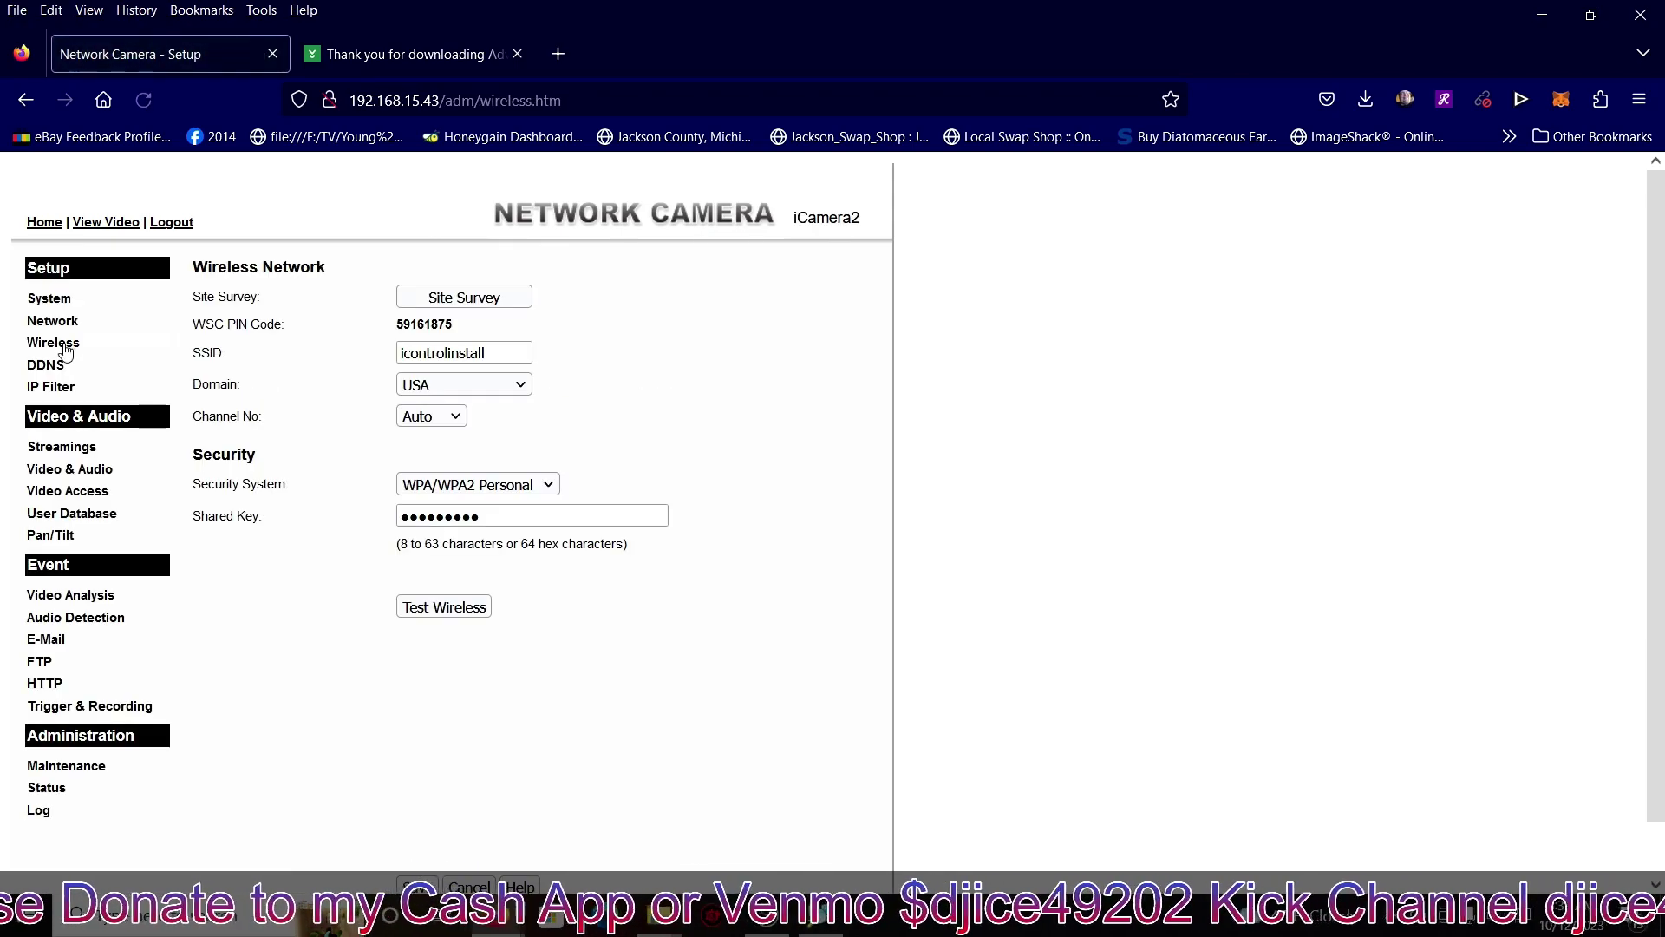
pyautogui.click(54, 366)
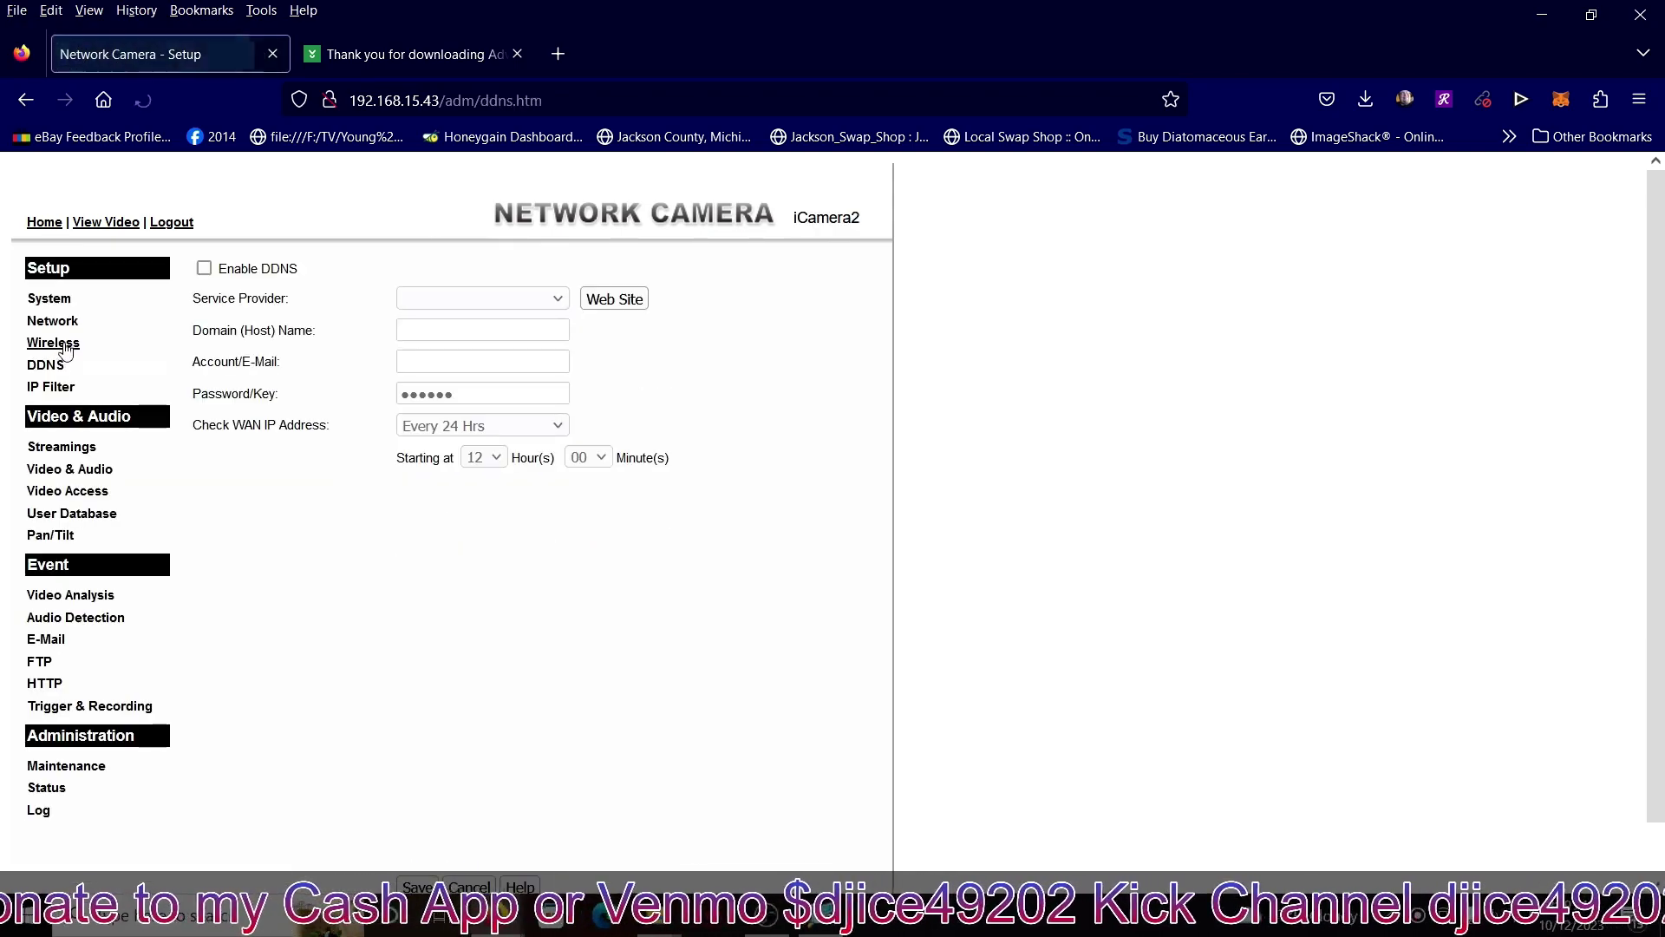
pyautogui.click(69, 349)
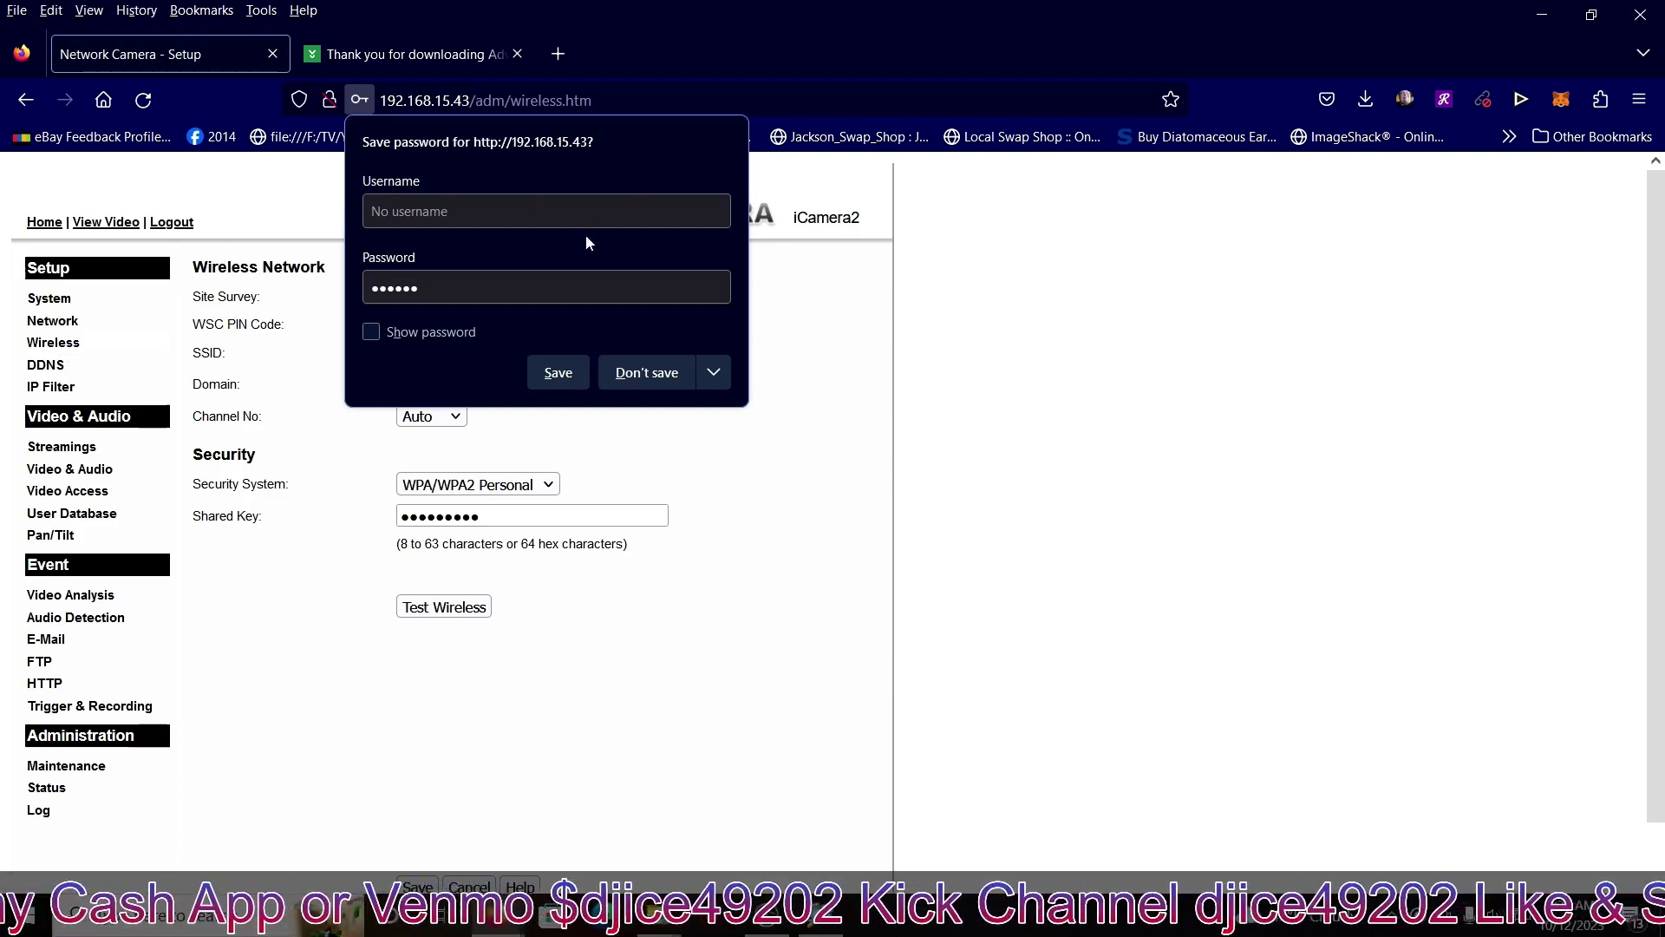
# Clear the password in Firefox's save-password prompt and dismiss it without saving.
pyautogui.click(488, 216)
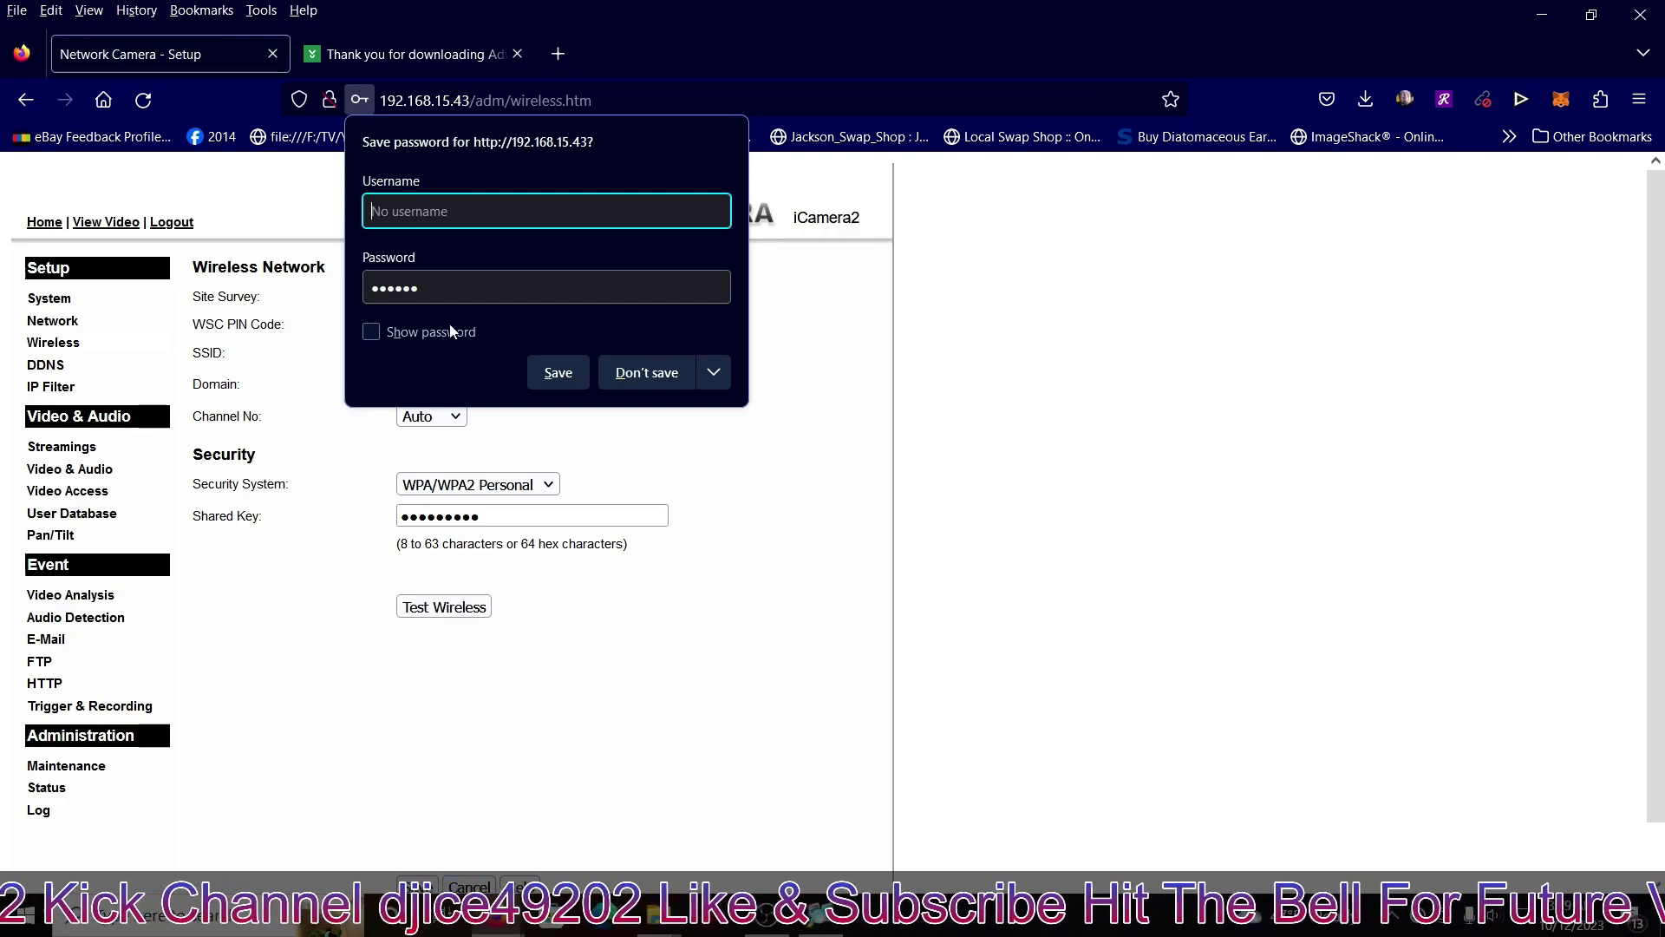
pyautogui.press('Tab')
pyautogui.press('BackSpace')
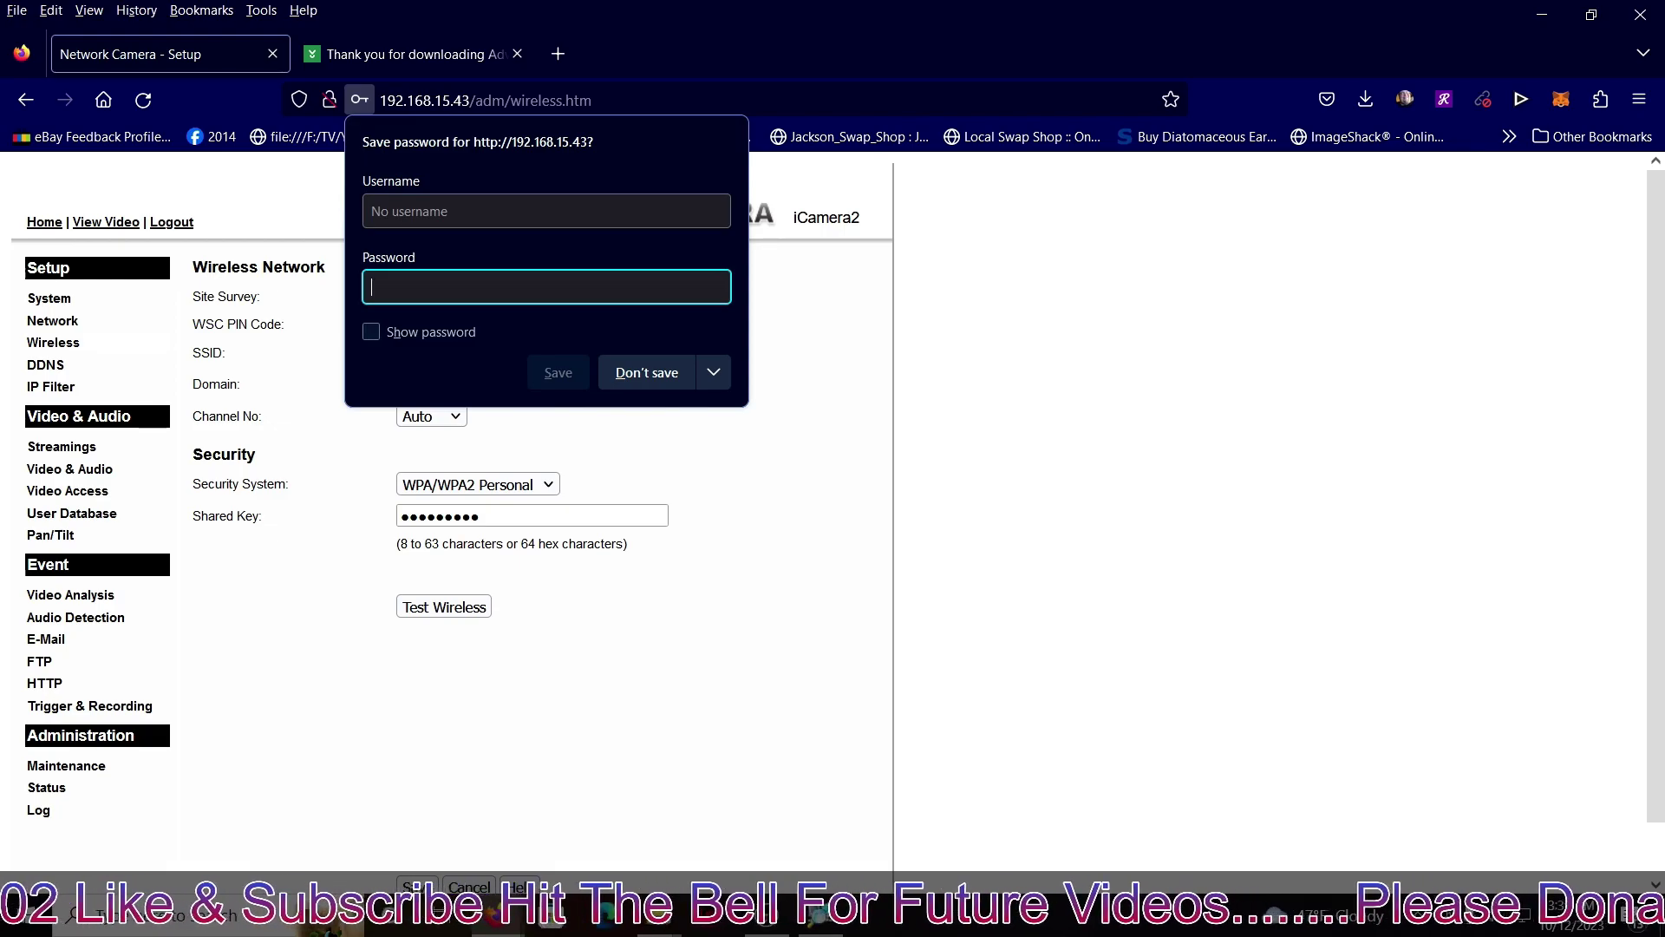
pyautogui.press('Escape')
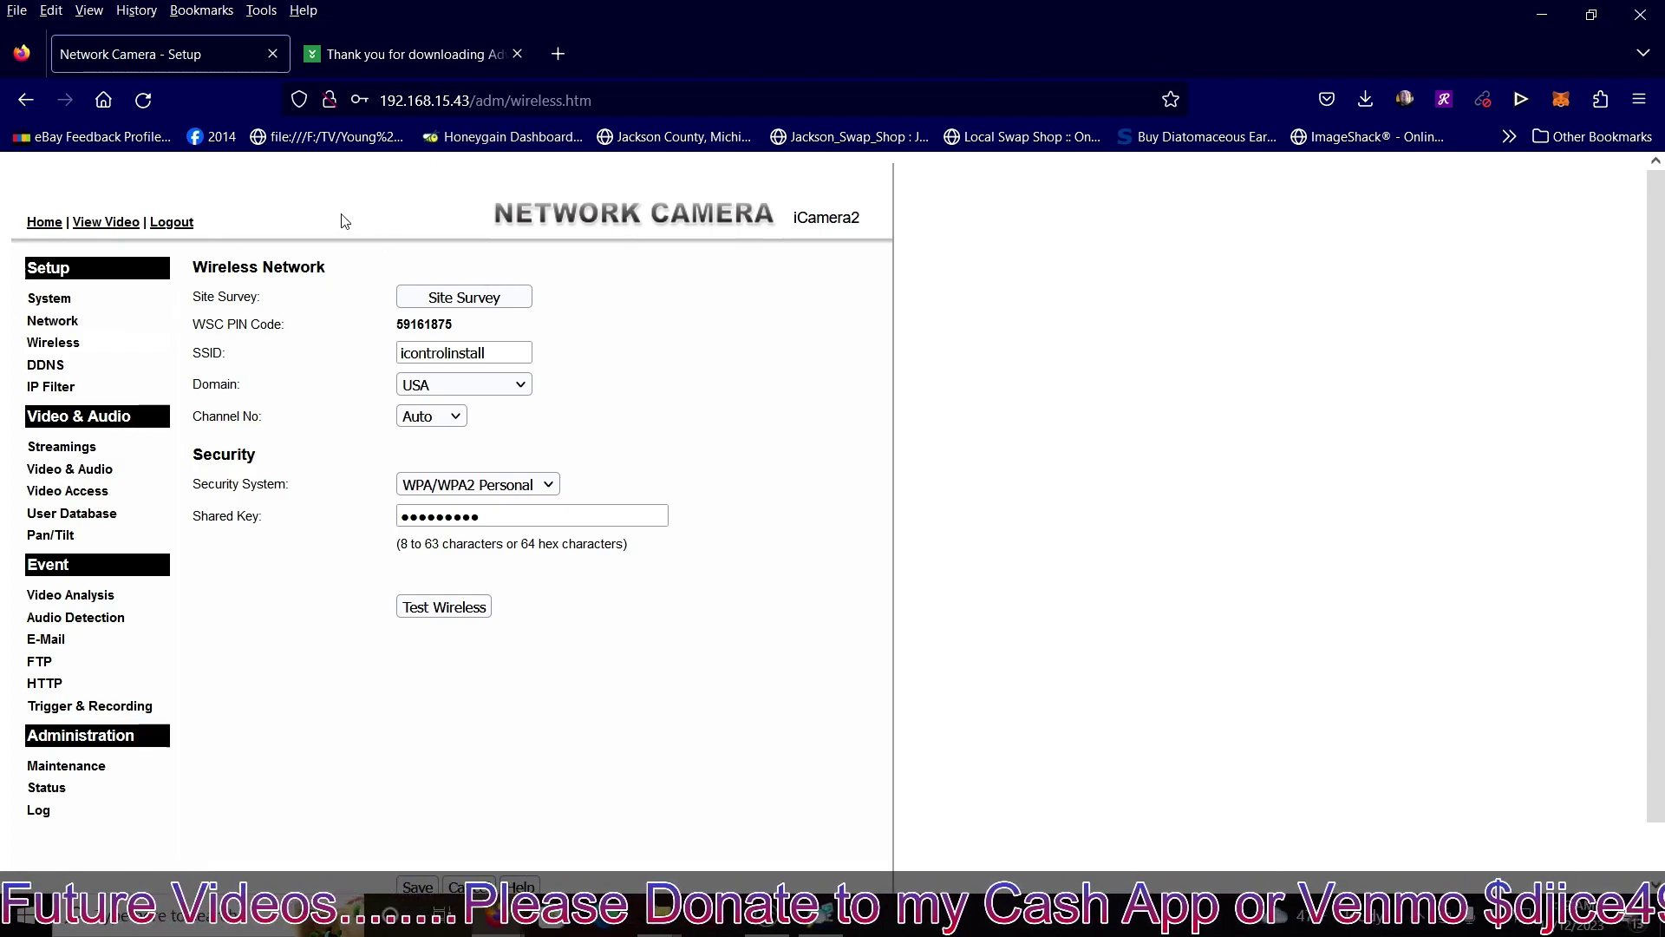
pyautogui.scroll(-1, 348, 414)
pyautogui.scroll(1, 350, 404)
pyautogui.scroll(-1, 349, 404)
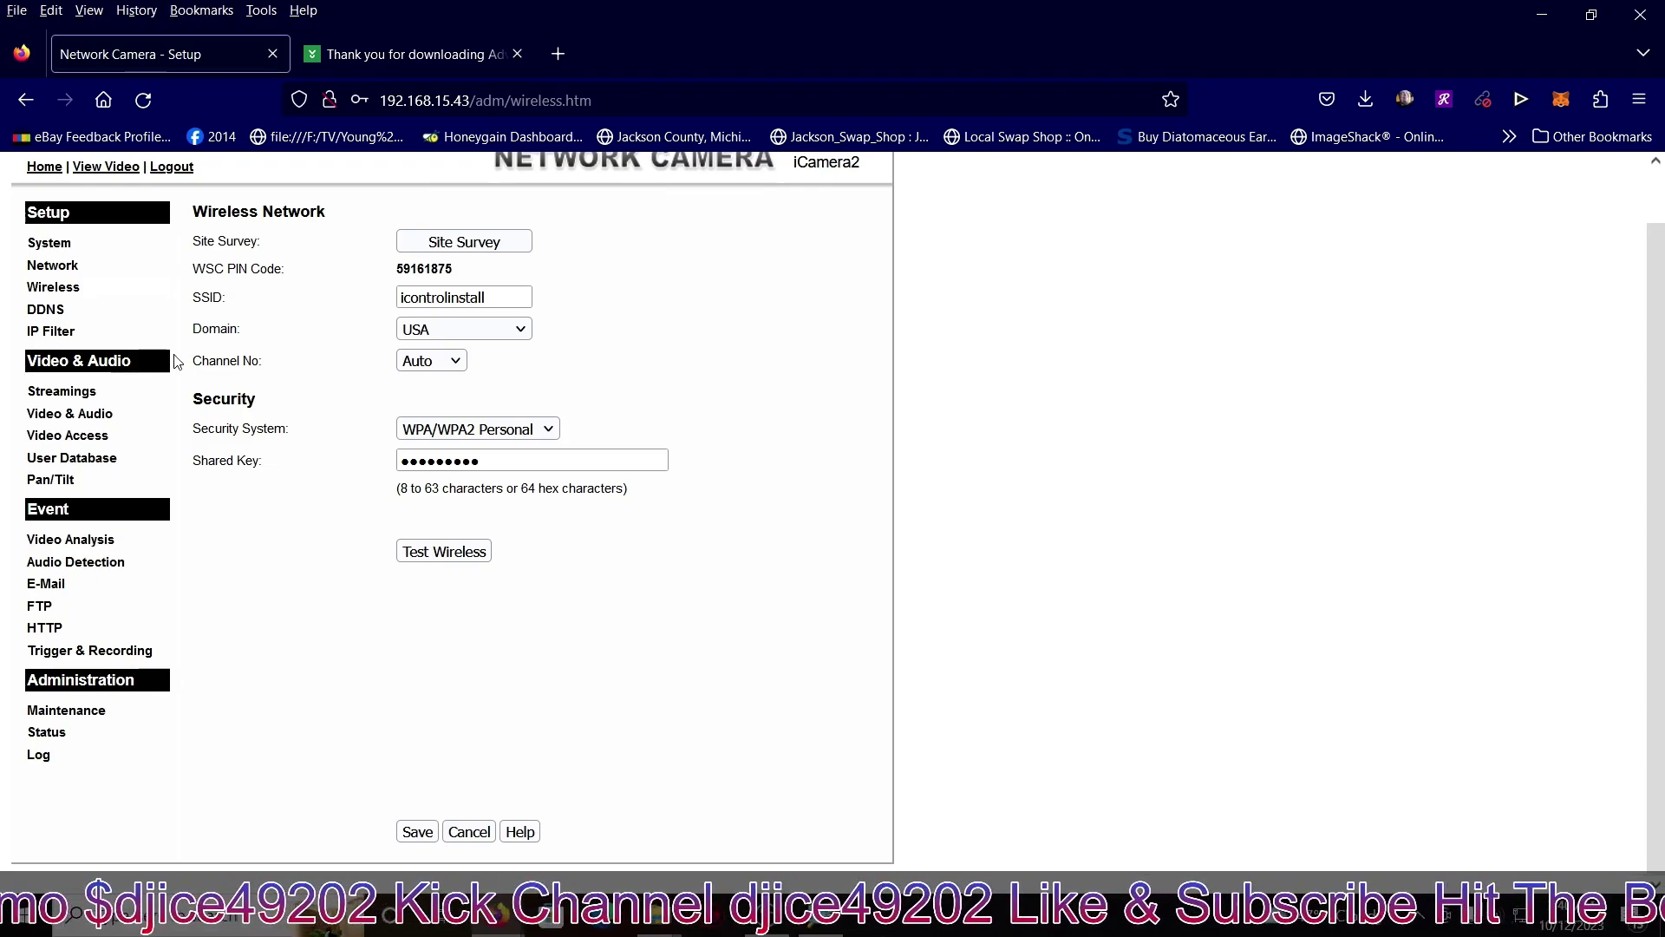
pyautogui.scroll(2, 253, 394)
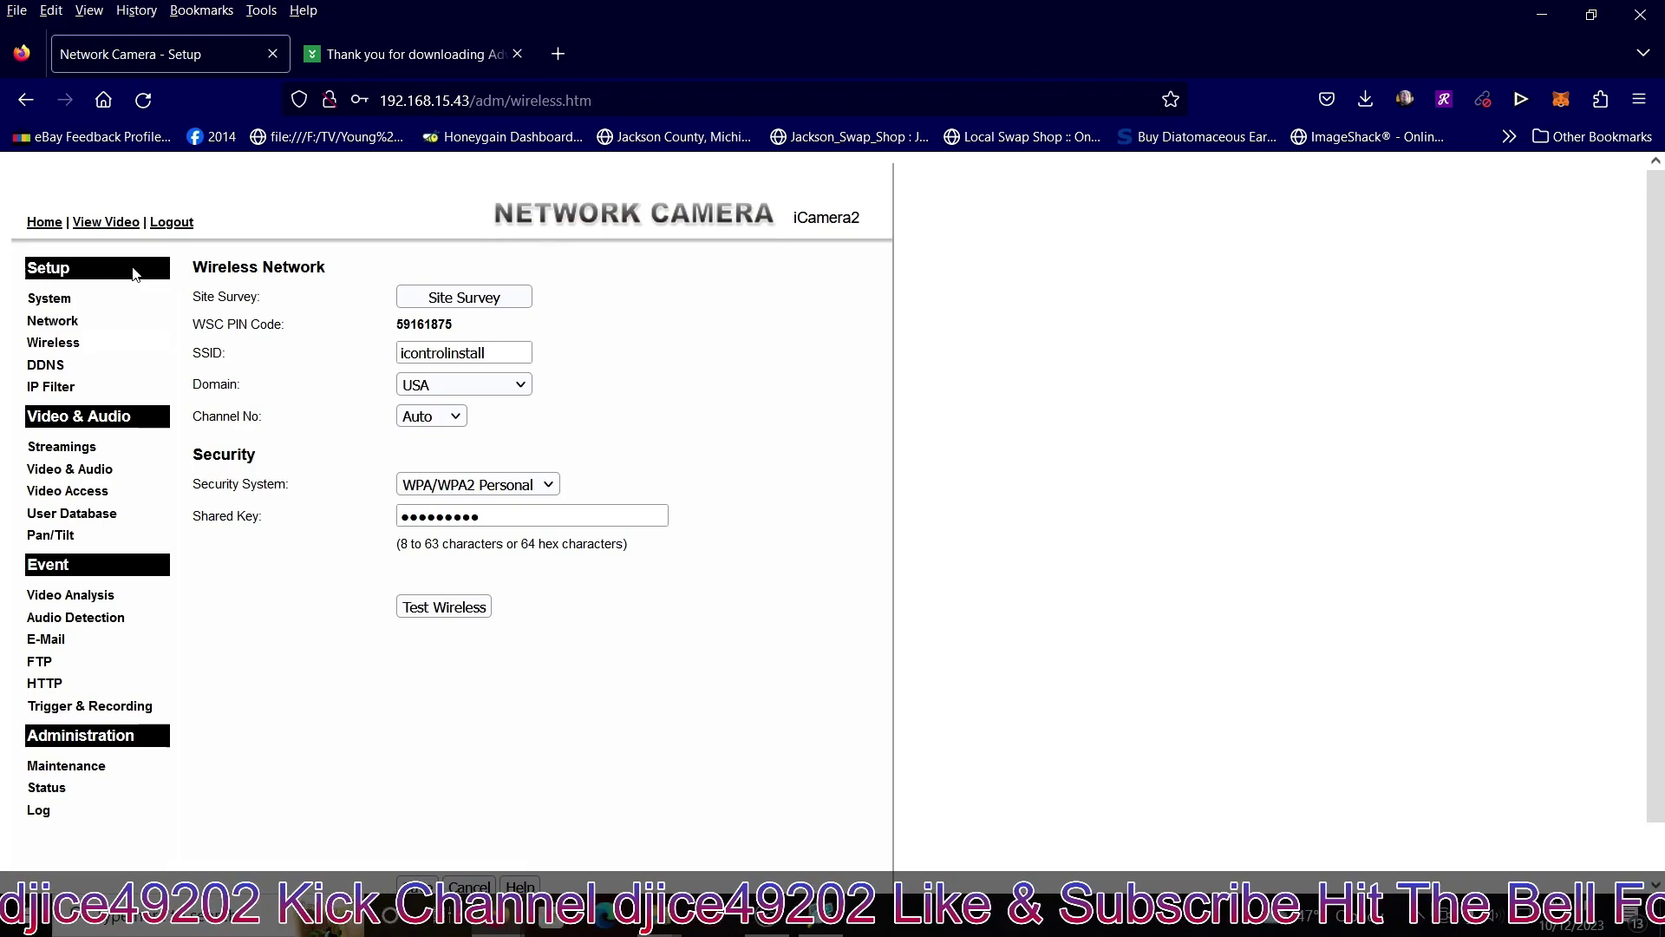